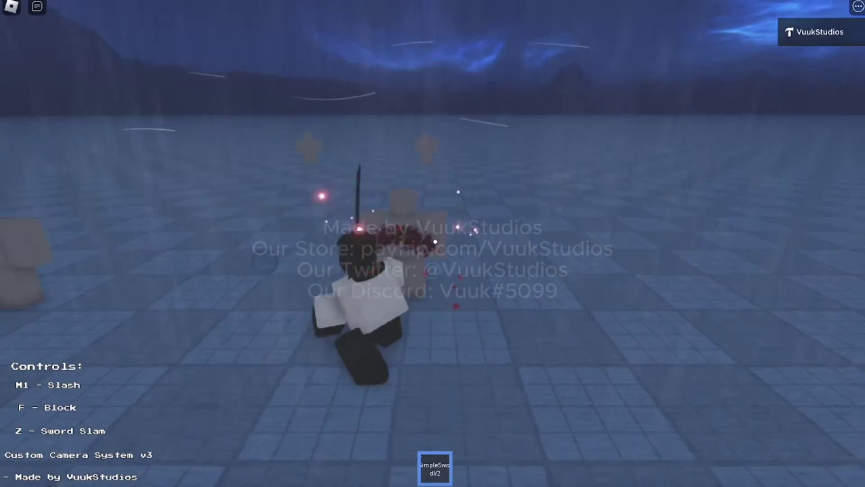
left_click(435, 241)
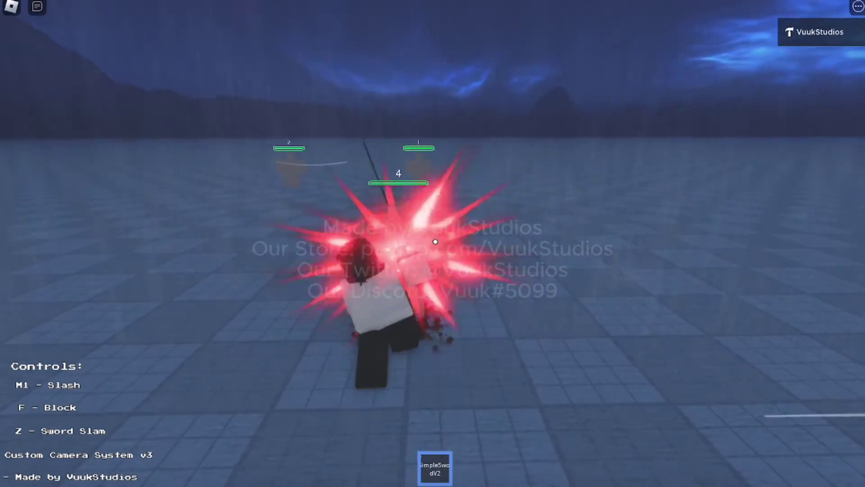
left_click(436, 241)
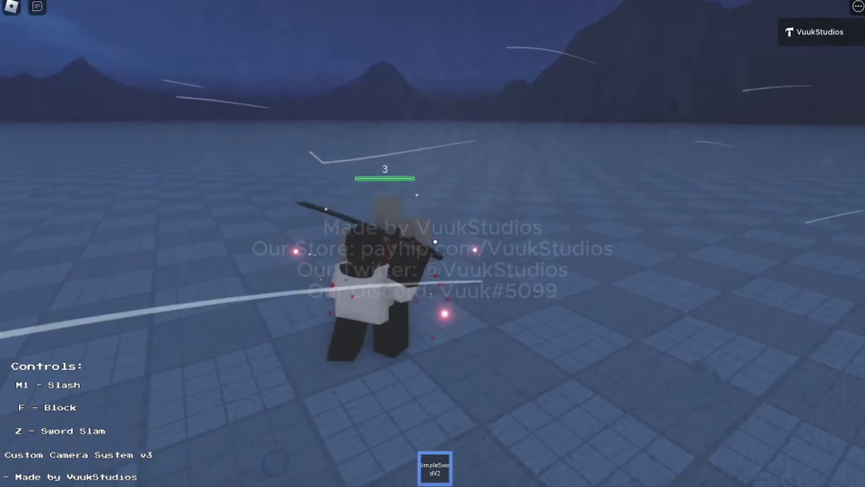
left_click(435, 241)
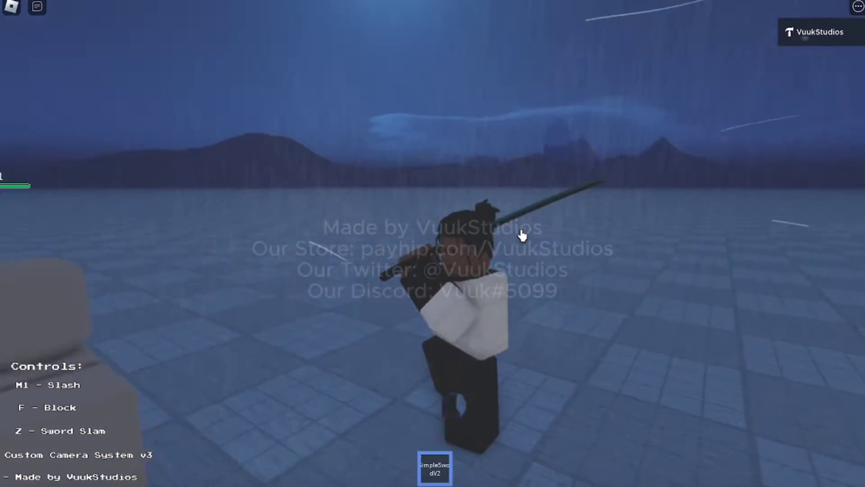
right_click_drag(522, 236, 522, 235)
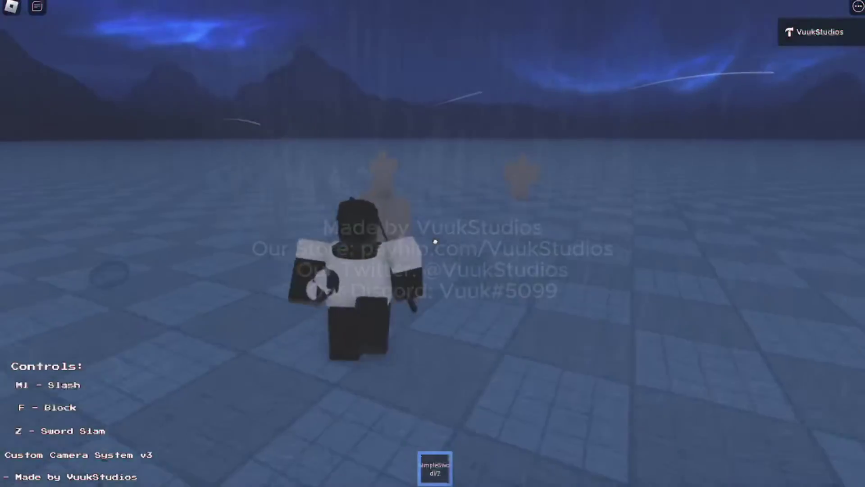
left_click(435, 241)
left_click(435, 242)
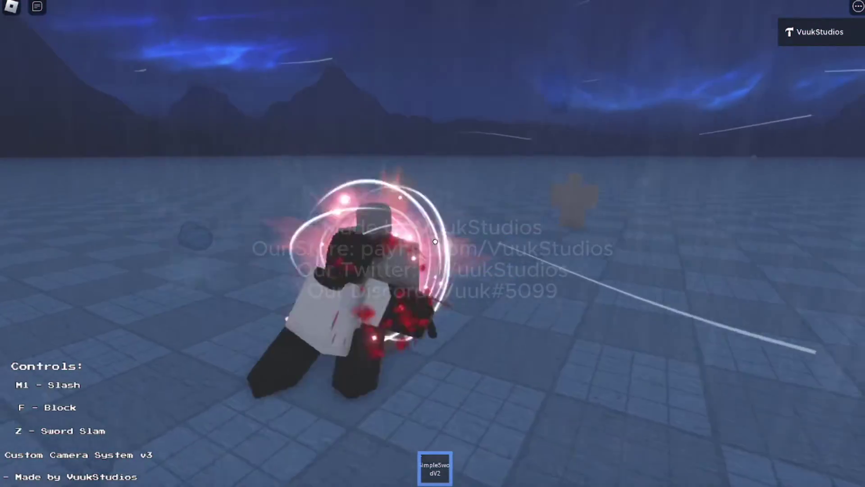
left_click(435, 242)
left_click(435, 242)
left_click(435, 241)
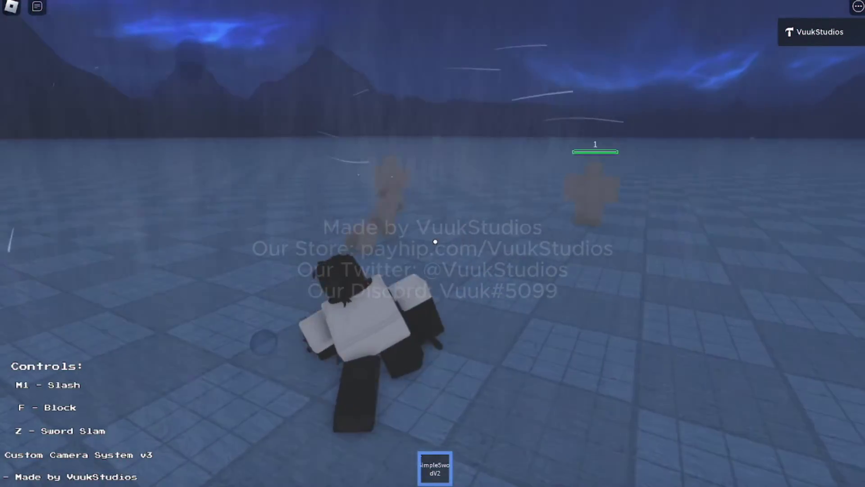
key("z")
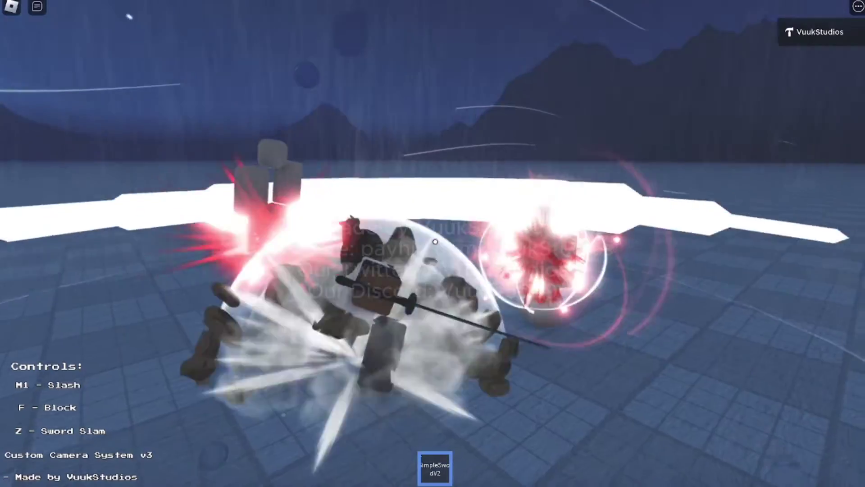
key("z")
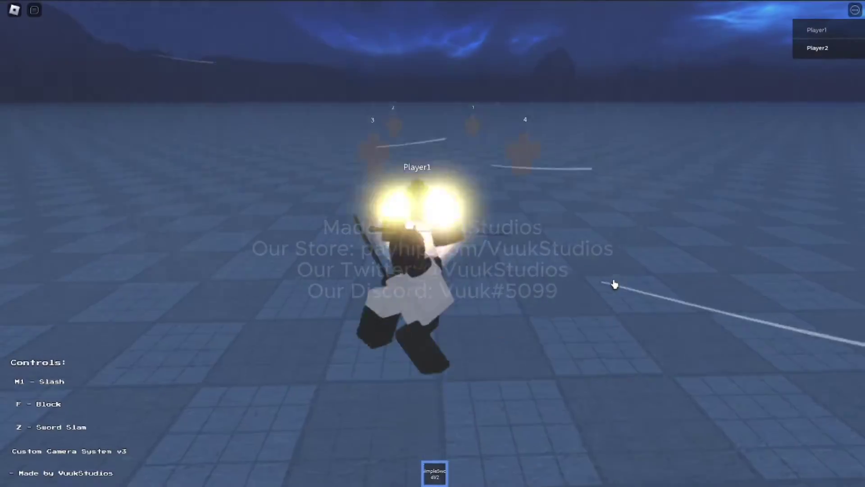
left_click(615, 281)
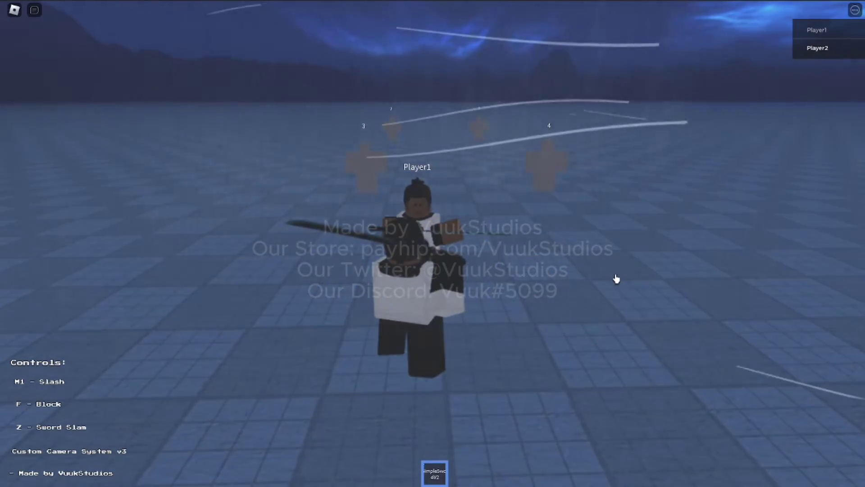
left_click(617, 280)
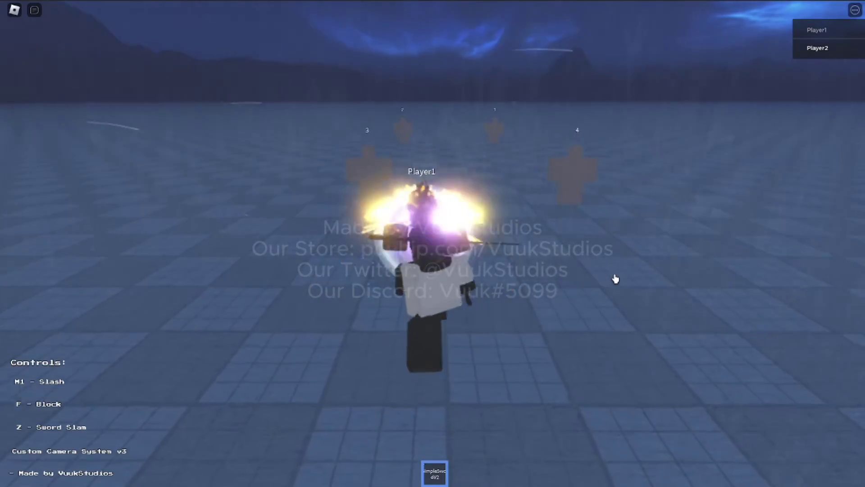
left_click(616, 278)
right_click_drag(616, 279, 608, 277)
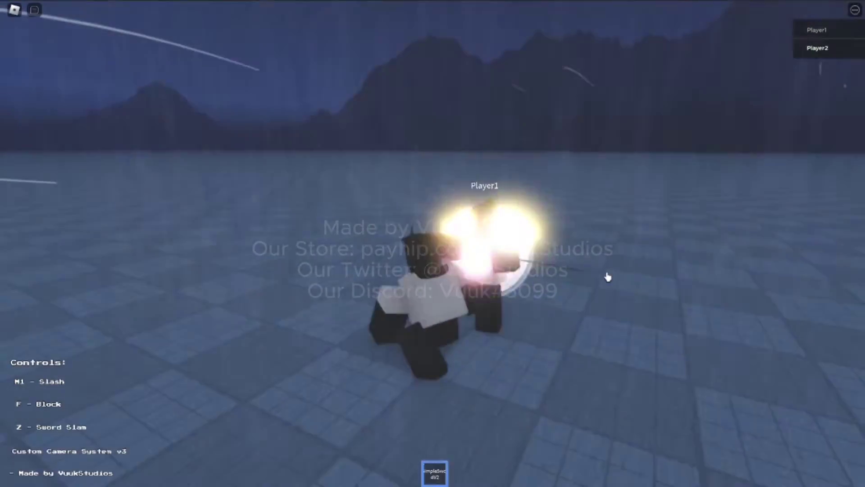
left_click(608, 277)
left_click(608, 277)
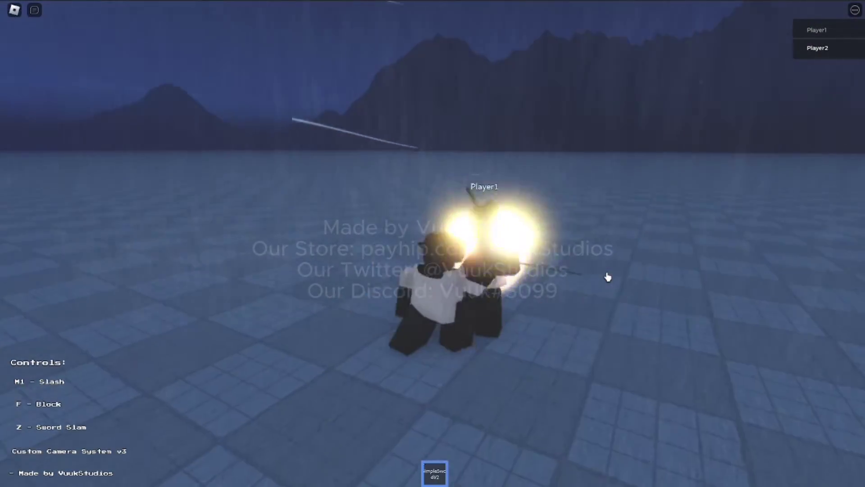
left_click(608, 276)
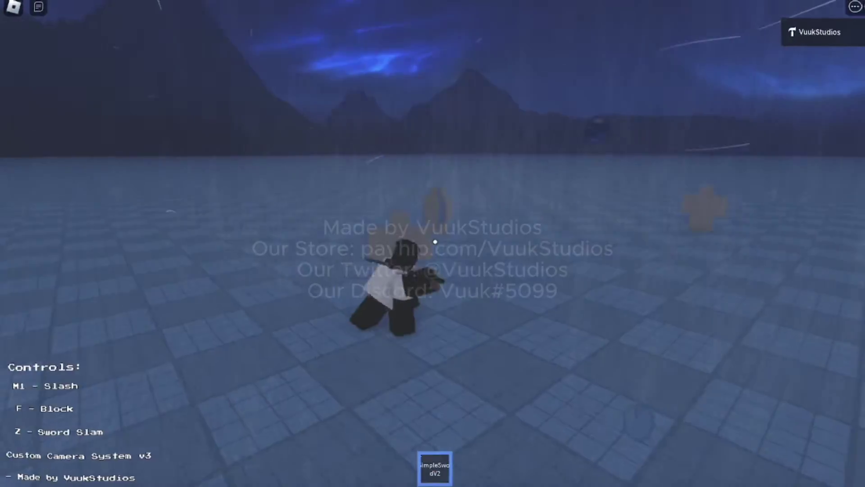
left_click(435, 242)
left_click(435, 242)
left_click(435, 242)
left_click(435, 242)
left_click(435, 242)
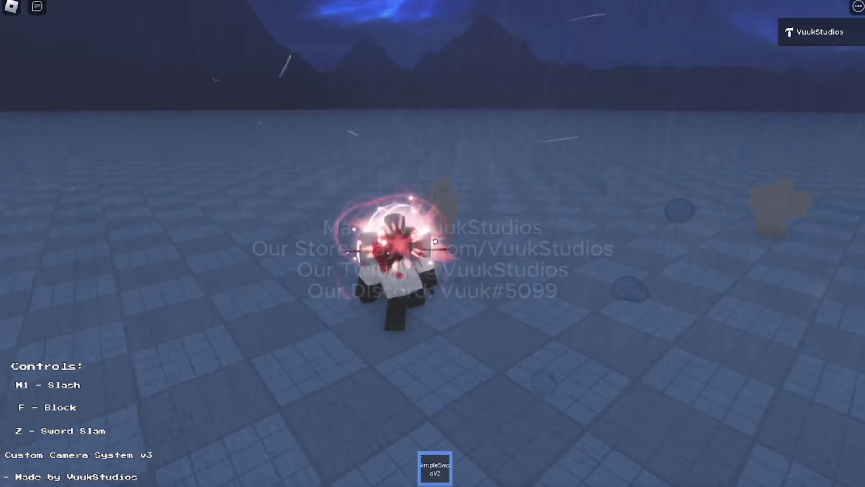
left_click(550, 236)
left_click(552, 237)
key("z")
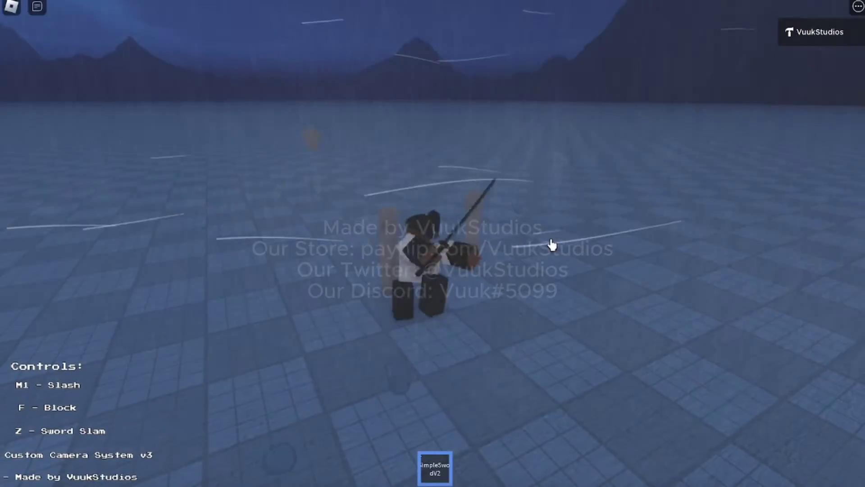
key("z")
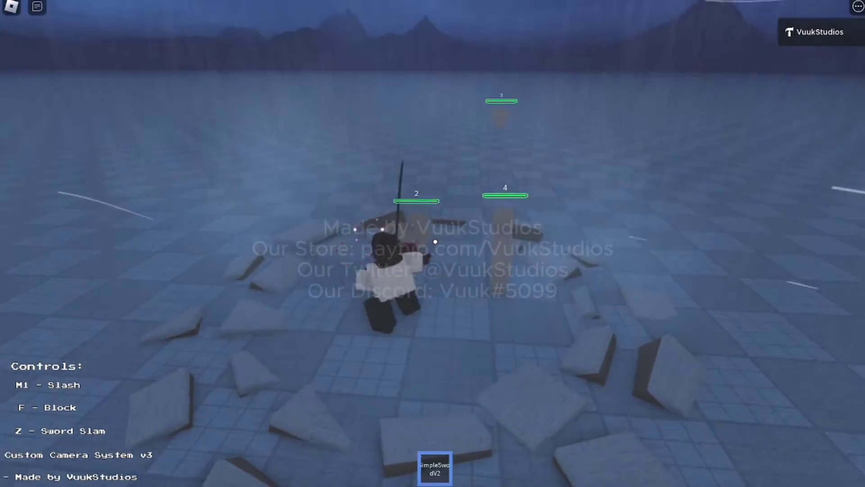
left_click(434, 241)
left_click(435, 242)
left_click(435, 241)
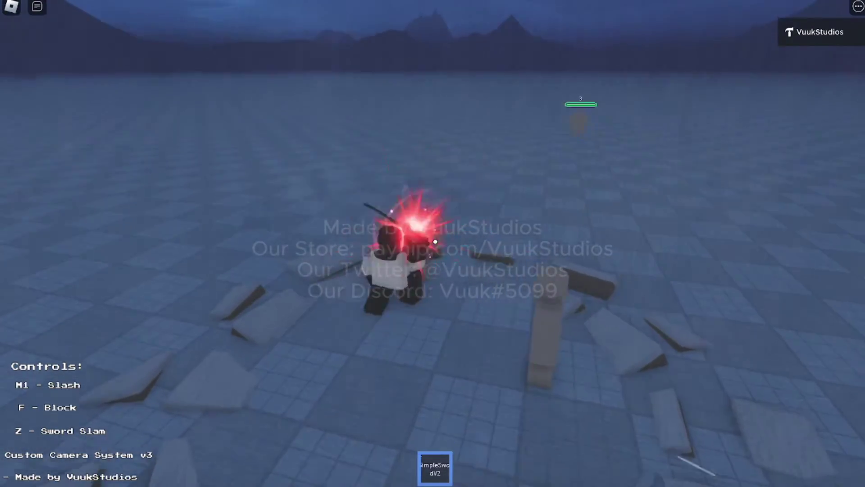
left_click(435, 241)
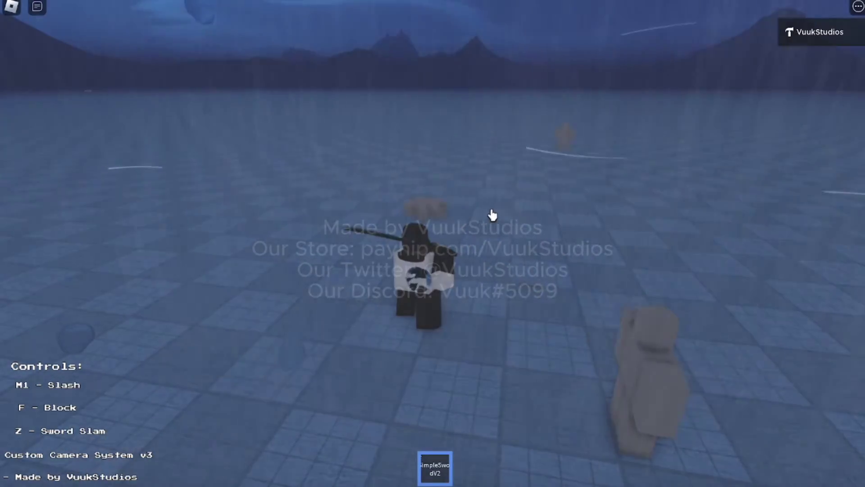
right_click_drag(494, 215, 496, 214)
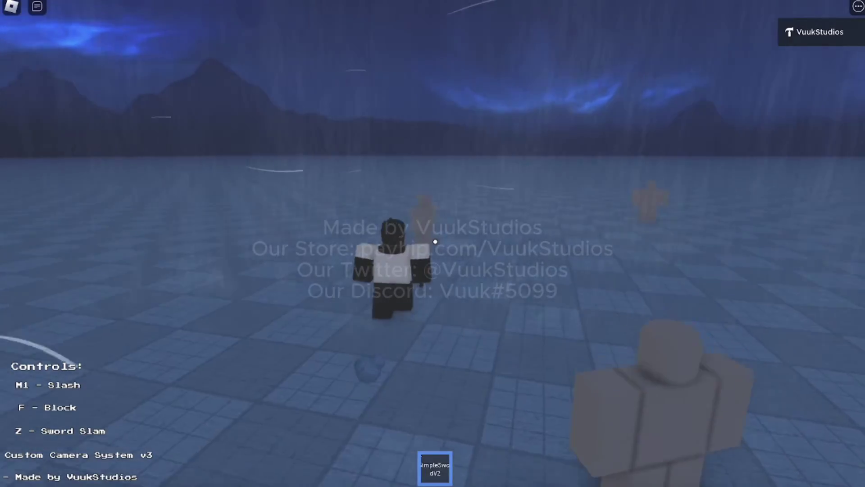
left_click(435, 241)
left_click(434, 241)
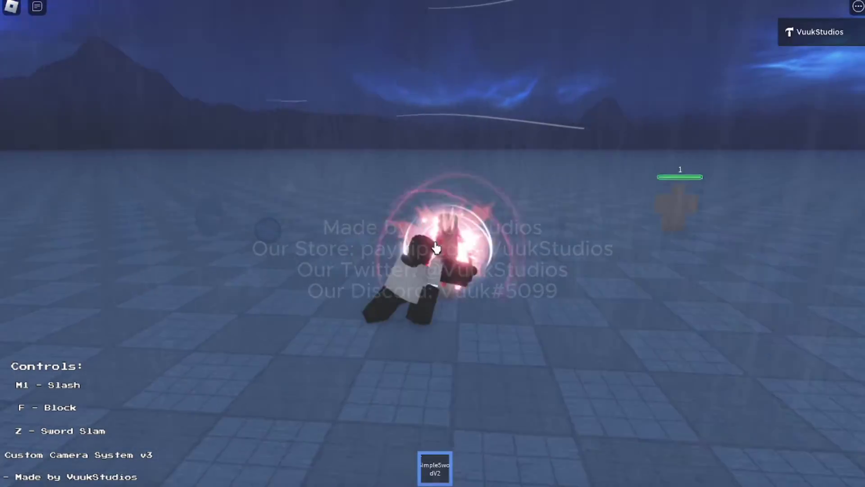
right_click_drag(408, 241, 408, 241)
left_click(407, 240)
left_click(407, 241)
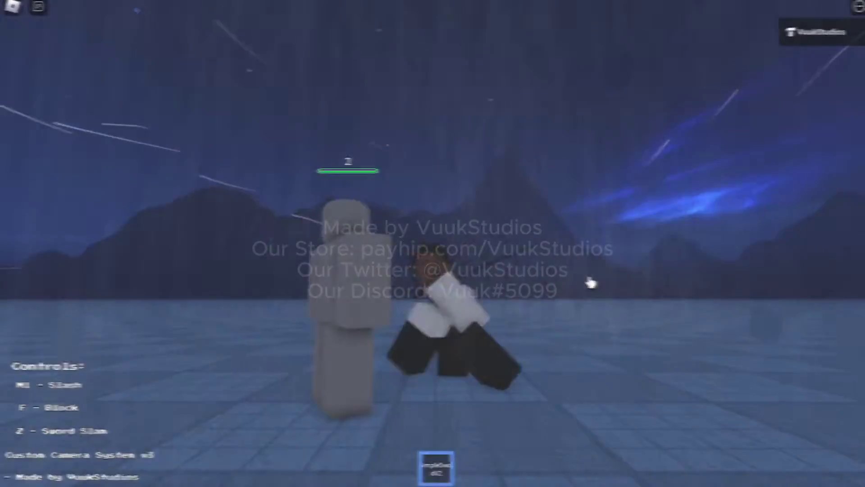
left_click(590, 282)
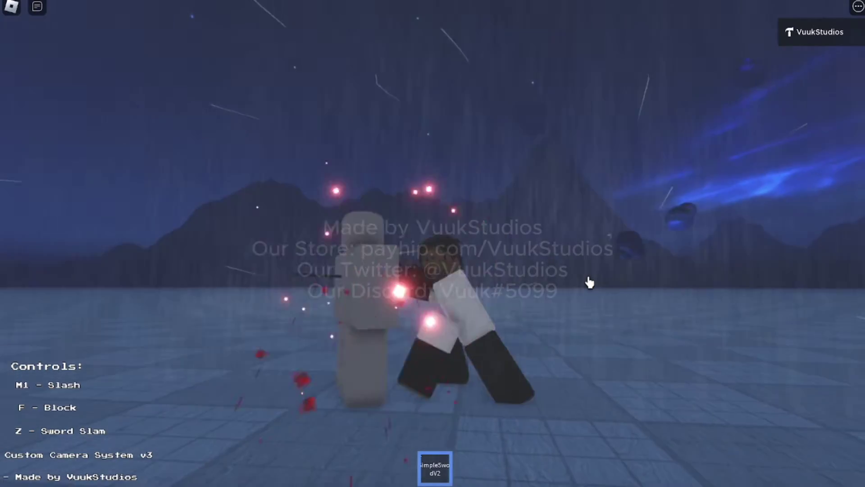
left_click(589, 283)
left_click(590, 282)
left_click(589, 283)
key("w")
right_click_drag(589, 283, 589, 283)
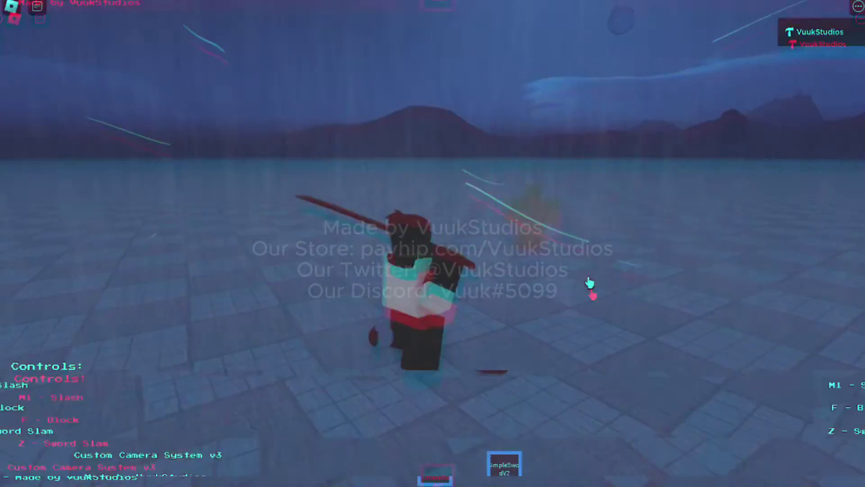
left_click(435, 242)
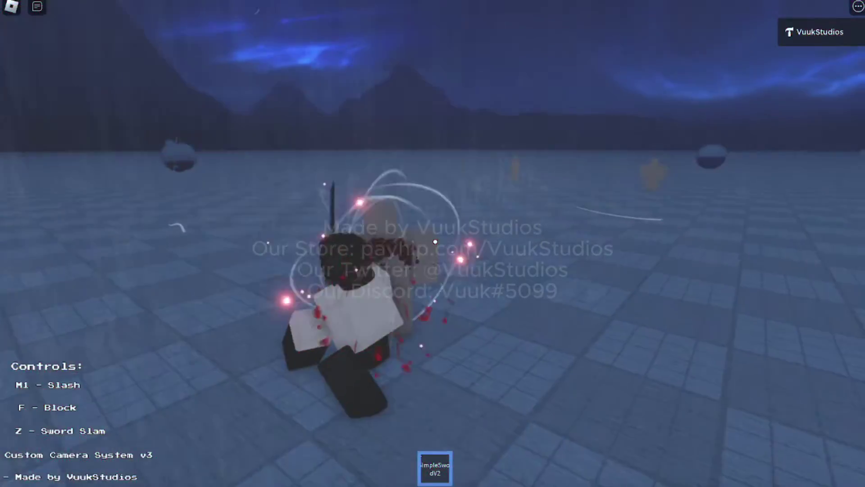
left_click(435, 242)
left_click(435, 241)
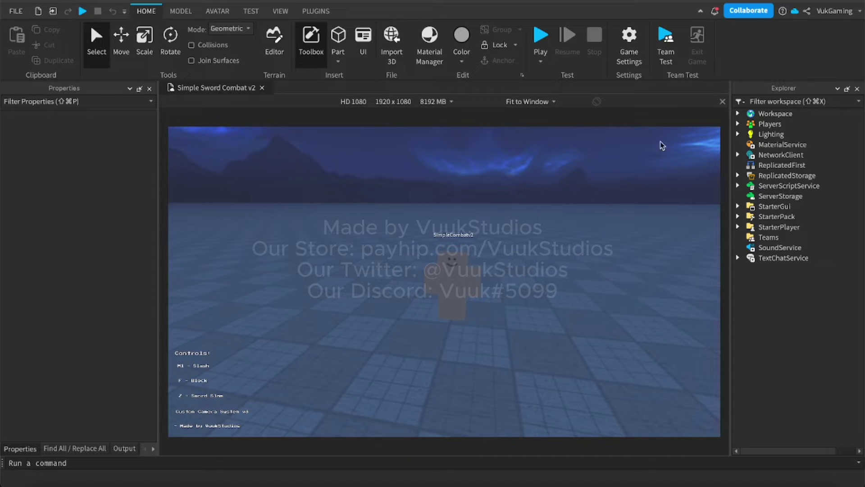
Check the avatar type in the game's Avatar settings, and close the settings without saving
left_click(631, 61)
left_click(212, 253)
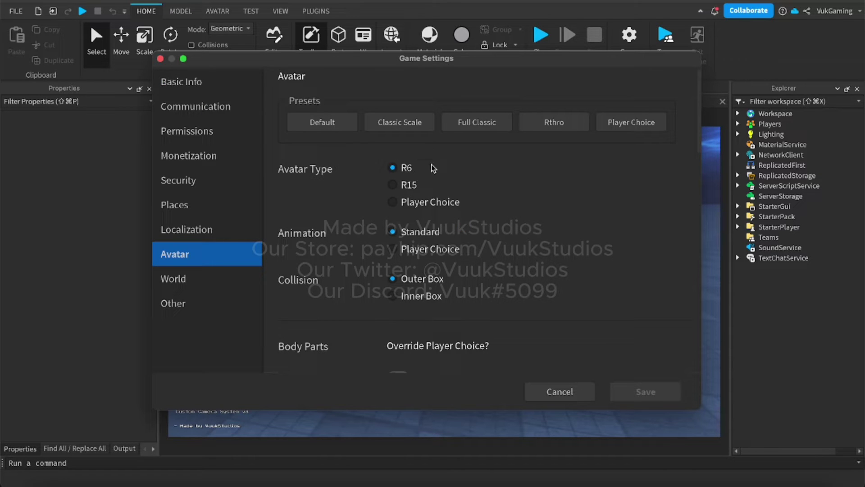
left_click(576, 393)
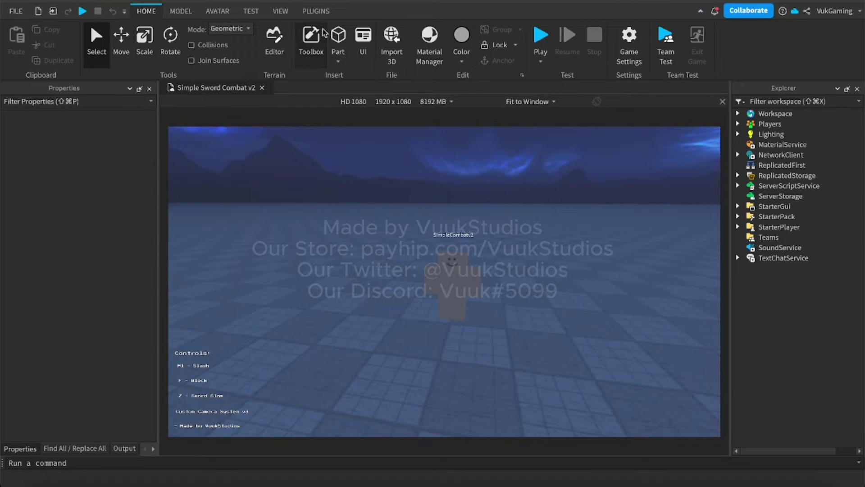
left_click(316, 12)
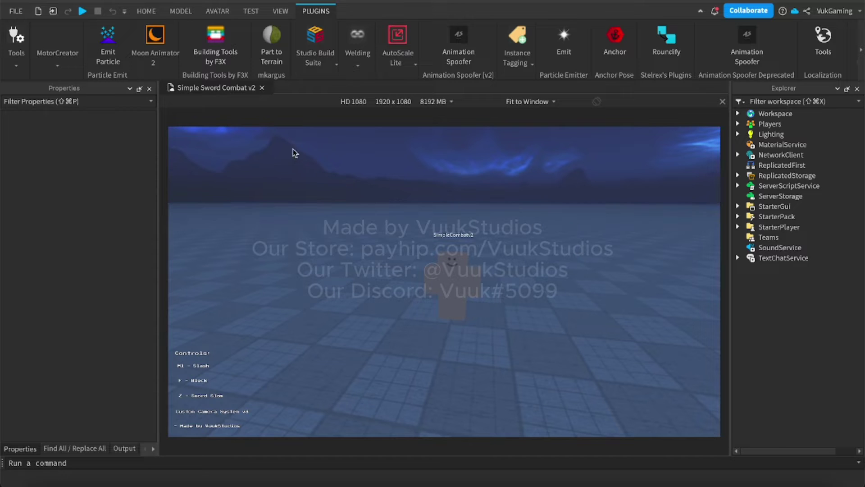
left_click(147, 11)
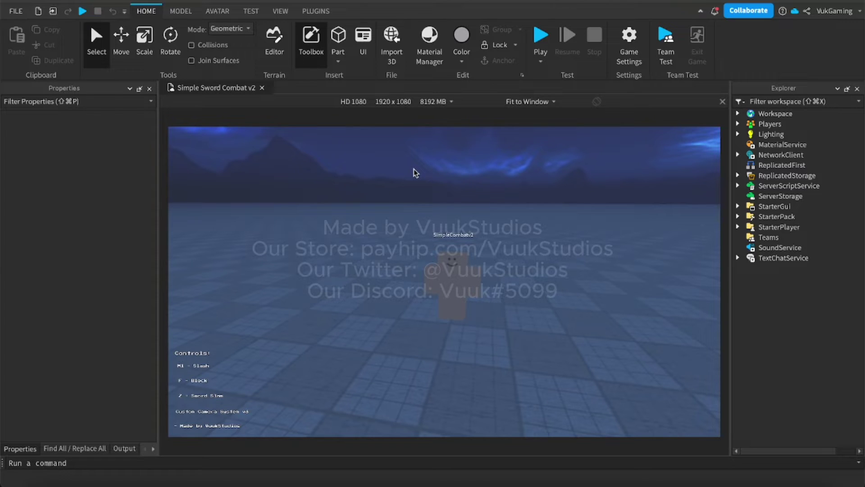
Expand the SimpleSwordV2 tool inside StarterPack and look through its contents
left_click(738, 217)
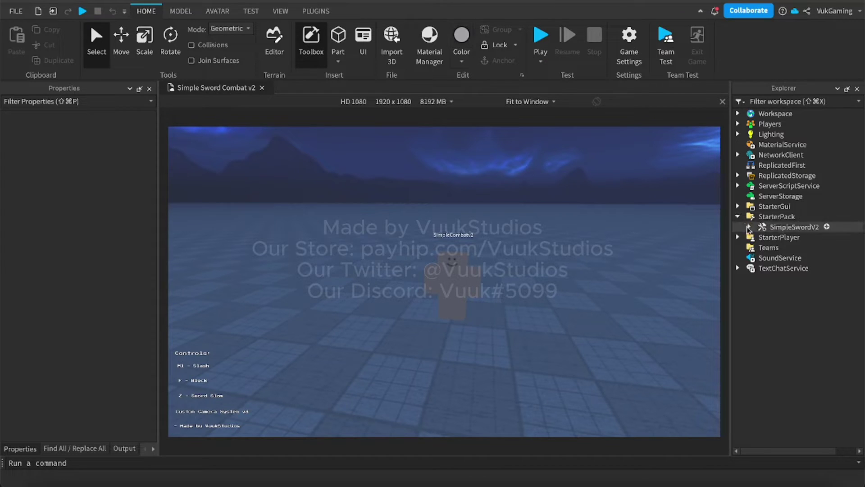
left_click(749, 227)
scroll(766, 270, "down", 1)
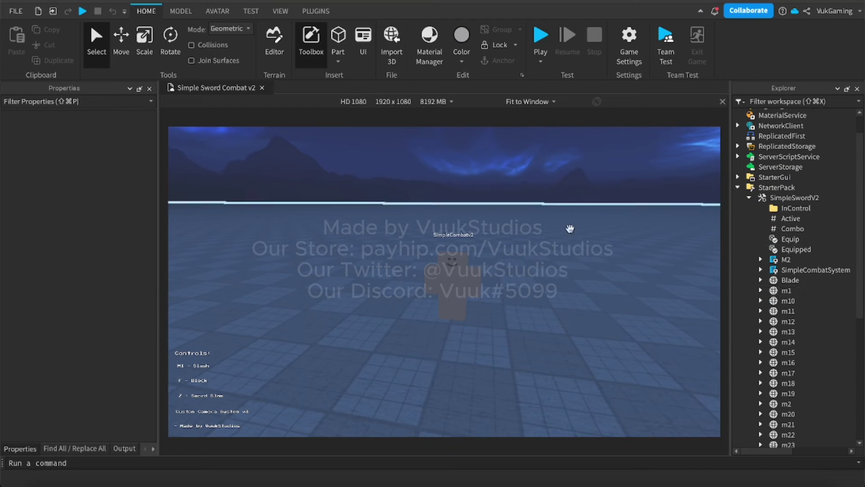
Open the SimpleCombatv2 rig in the Animation Editor and load its Sword1 animation
left_click(221, 13)
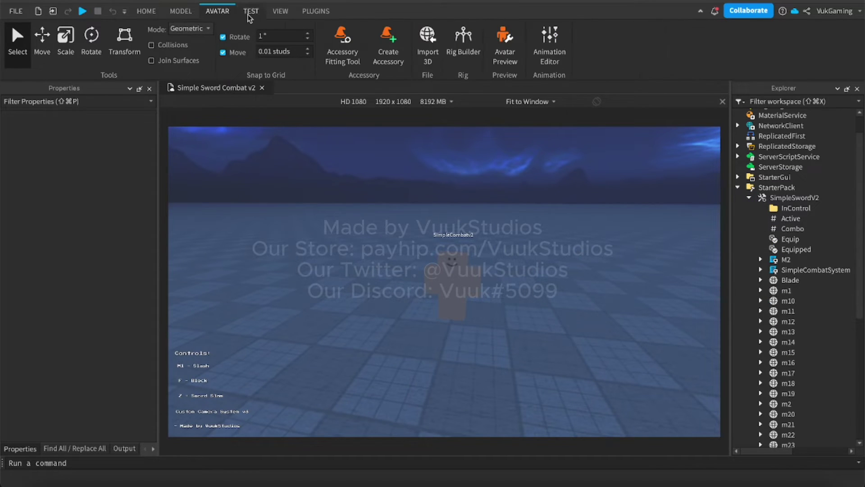
left_click(550, 45)
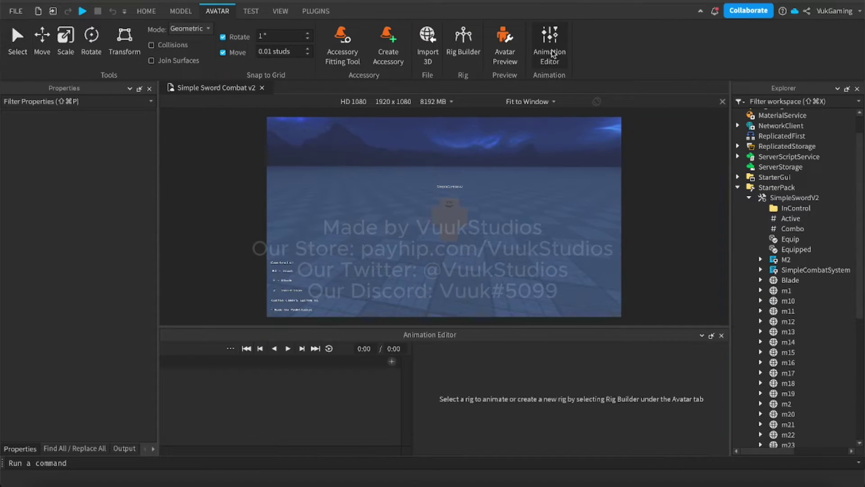
left_click(452, 218)
left_click(230, 348)
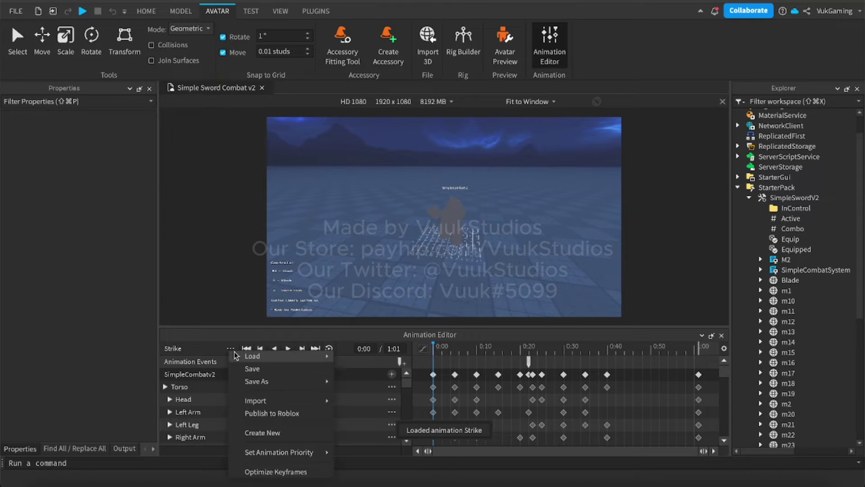
mouse_move(243, 354)
left_click(361, 354)
scroll(469, 258, "up", 5)
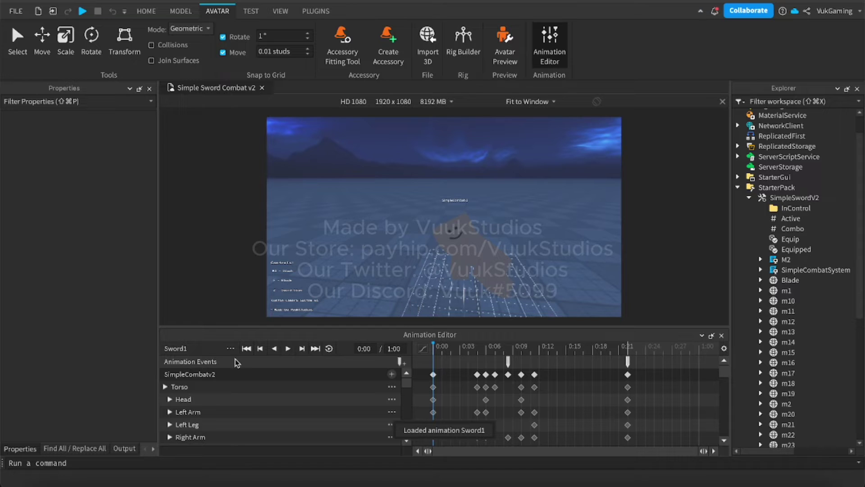
Publish the Sword1 animation to Roblox and copy its new asset ID
left_click(230, 348)
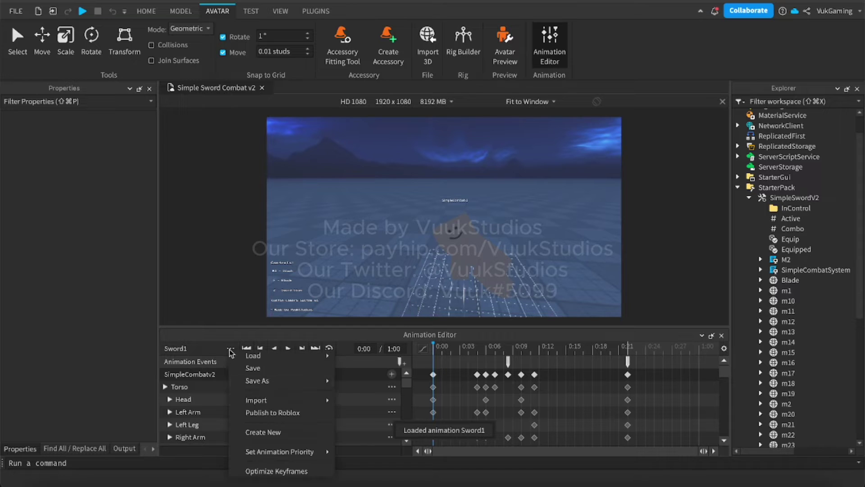
left_click(286, 415)
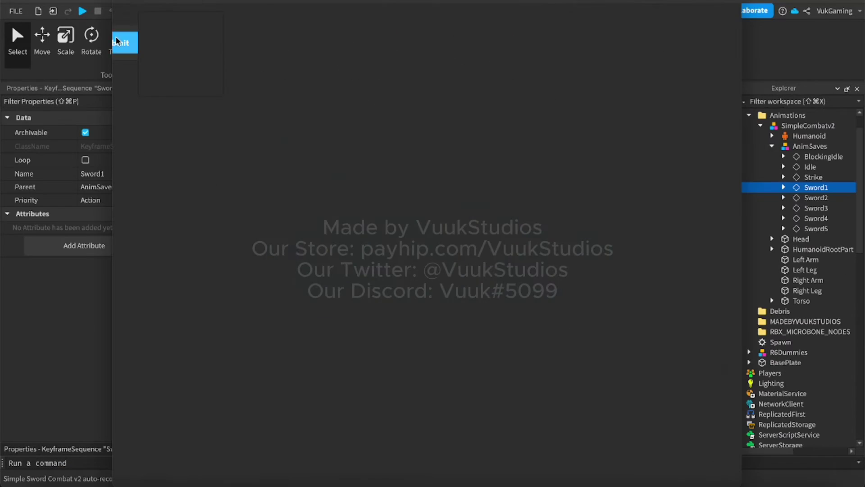
left_click(122, 43)
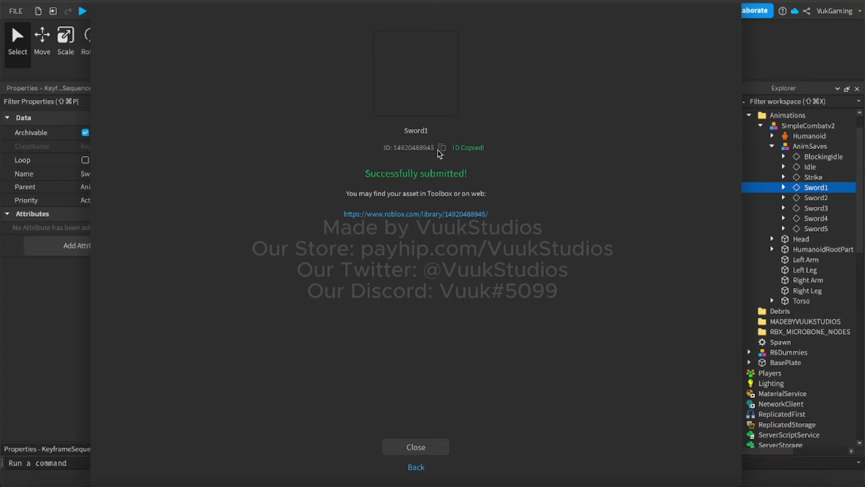
left_click(419, 449)
scroll(774, 316, "down", 10)
scroll(774, 380, "up", 6)
left_click(761, 284)
left_click(766, 294)
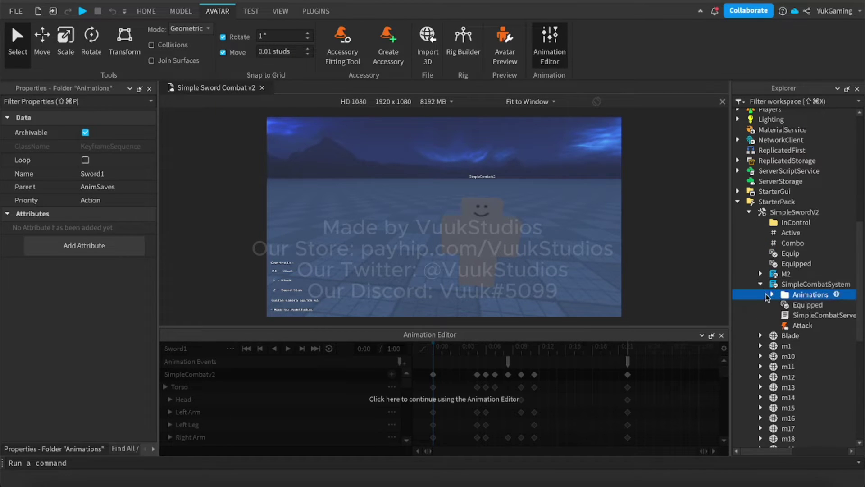
left_click(772, 295)
left_click(809, 318)
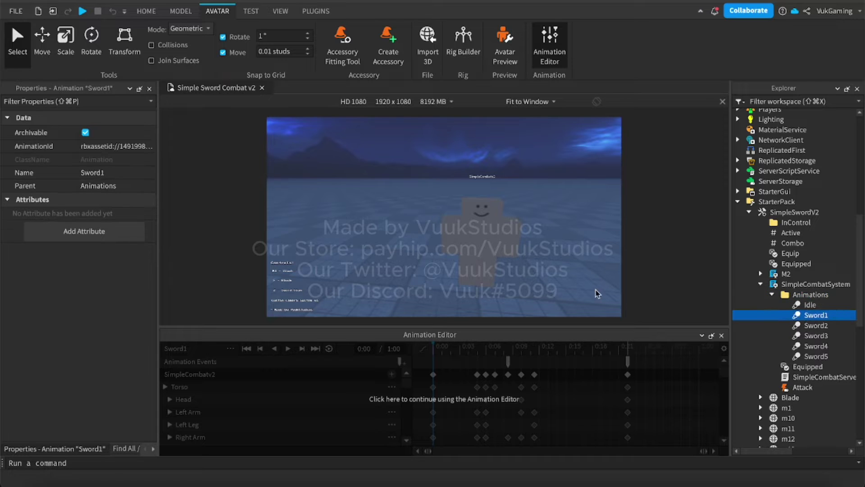
left_click(132, 147)
key("super+v")
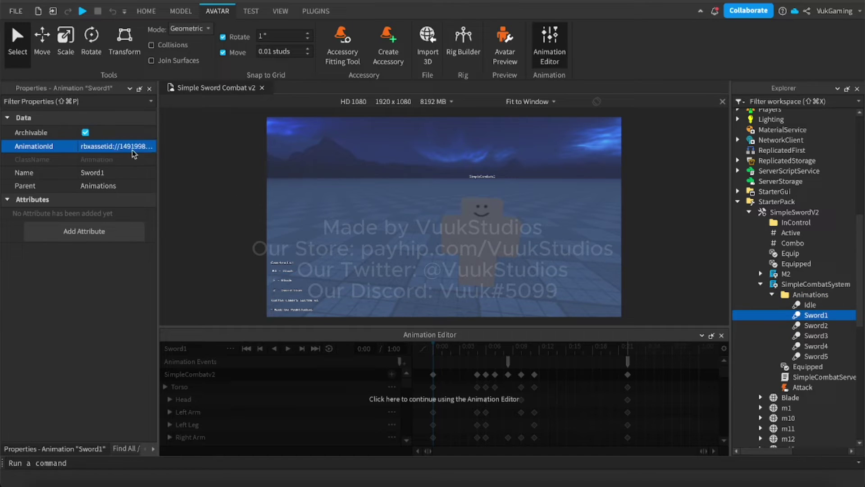
key("Return")
Load the Sword2 animation in the Animation Editor, publish it to Roblox and copy its asset ID
left_click(193, 352)
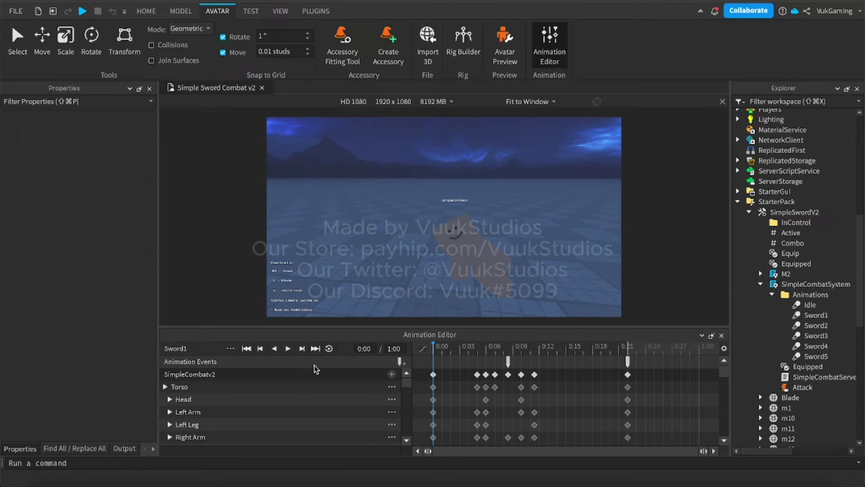
left_click(230, 349)
mouse_move(247, 354)
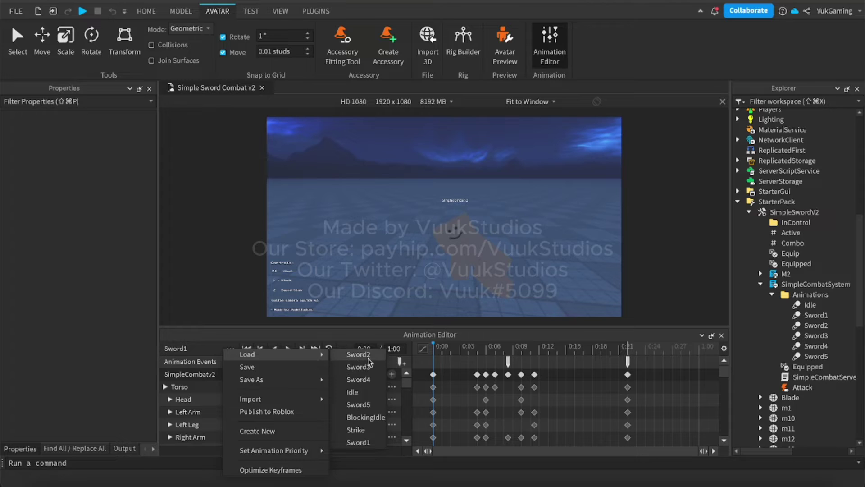
left_click(356, 364)
left_click(230, 348)
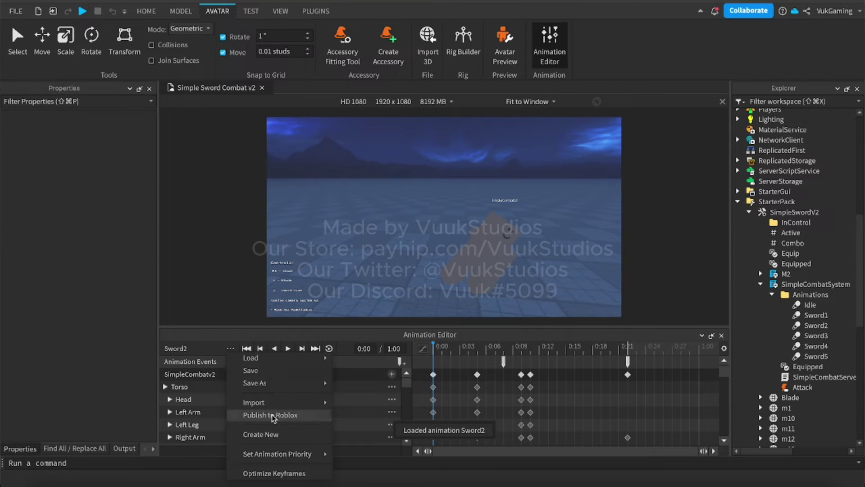
left_click(271, 412)
left_click(117, 43)
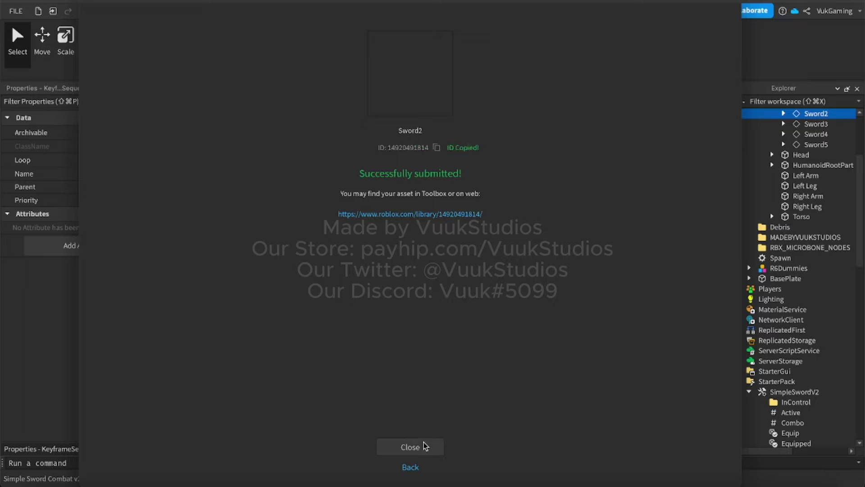
left_click(410, 447)
scroll(784, 329, "down", 5)
left_click(815, 330)
left_click(123, 147)
key("Return")
Load the Sword3 animation in the Animation Editor, publish it to Roblox and copy its asset ID
left_click(419, 379)
left_click(229, 349)
mouse_move(242, 355)
left_click(364, 355)
left_click(230, 349)
left_click(273, 412)
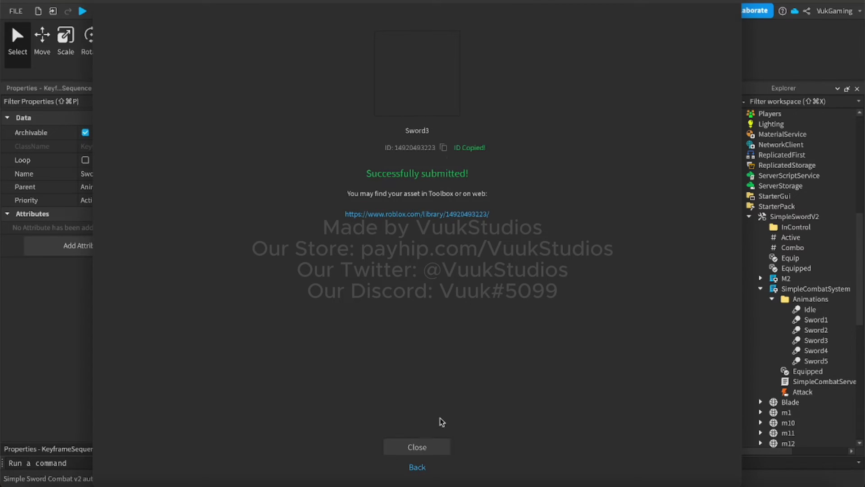
left_click(417, 447)
scroll(806, 293, "down", 5)
scroll(803, 279, "up", 3)
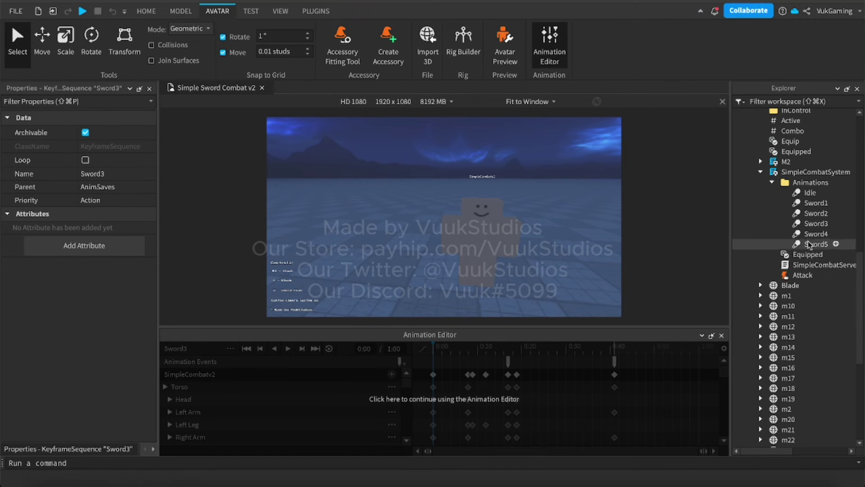
left_click(816, 223)
left_click(117, 147)
key("ctrl+v")
key("Return")
Load the Sword4 animation in the Animation Editor, publish it to Roblox and copy its asset ID
left_click(309, 411)
left_click(230, 348)
mouse_move(279, 354)
left_click(363, 355)
left_click(230, 349)
left_click(277, 407)
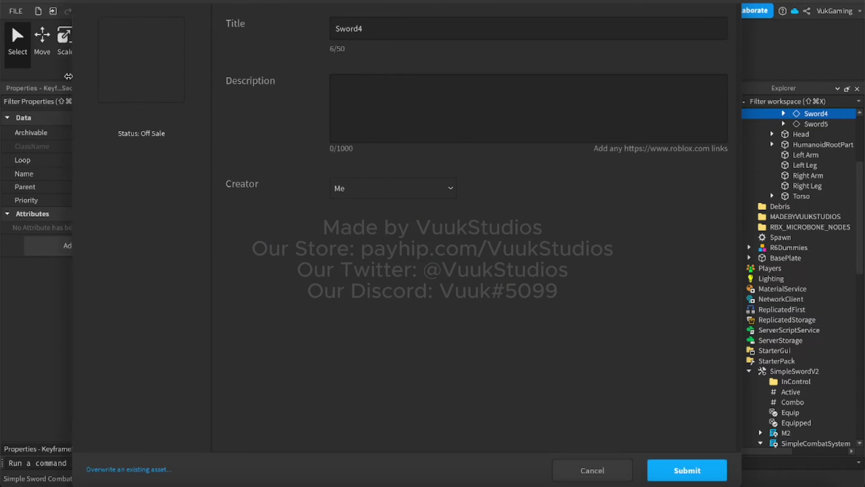
left_click(692, 466)
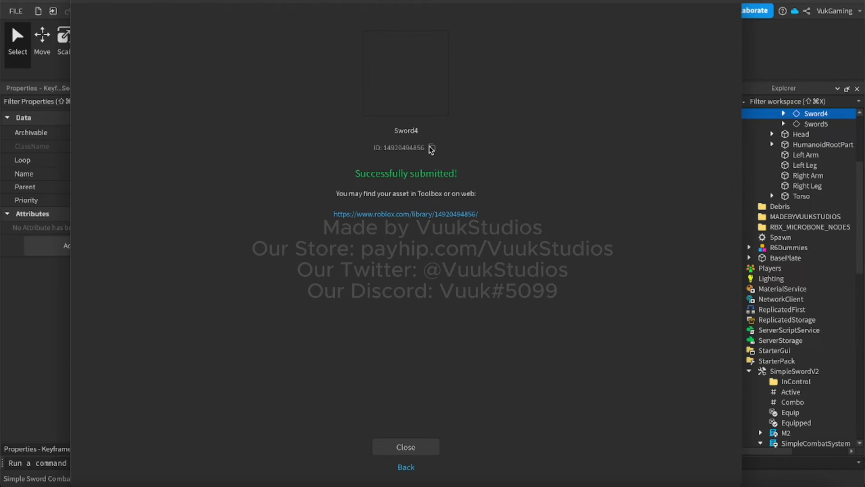
left_click(422, 444)
scroll(787, 328, "down", 7)
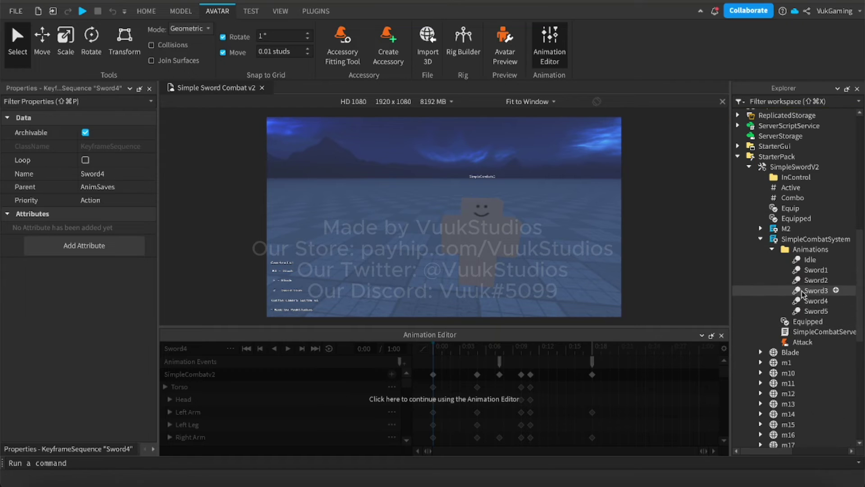
left_click(808, 303)
left_click(116, 146)
key("super+v")
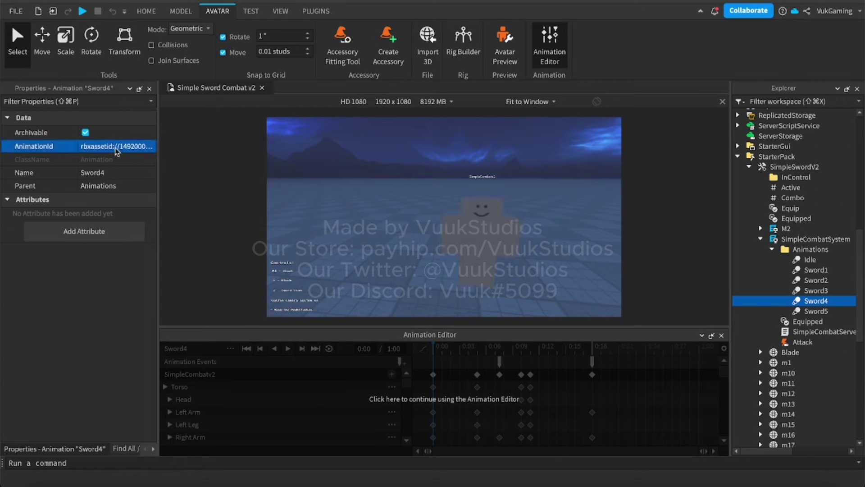
Load the Sword5 animation in the Animation Editor, publish it to Roblox and copy its asset ID
left_click(269, 335)
left_click(231, 348)
mouse_move(270, 357)
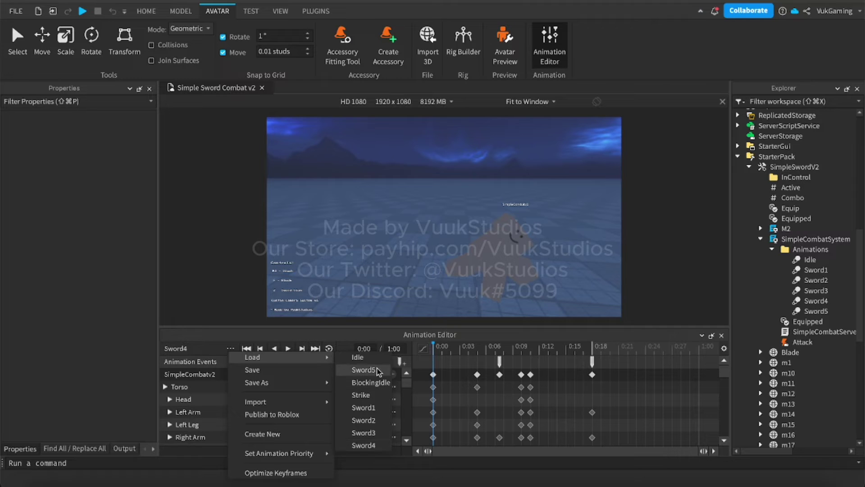
left_click(364, 369)
left_click(230, 349)
left_click(288, 412)
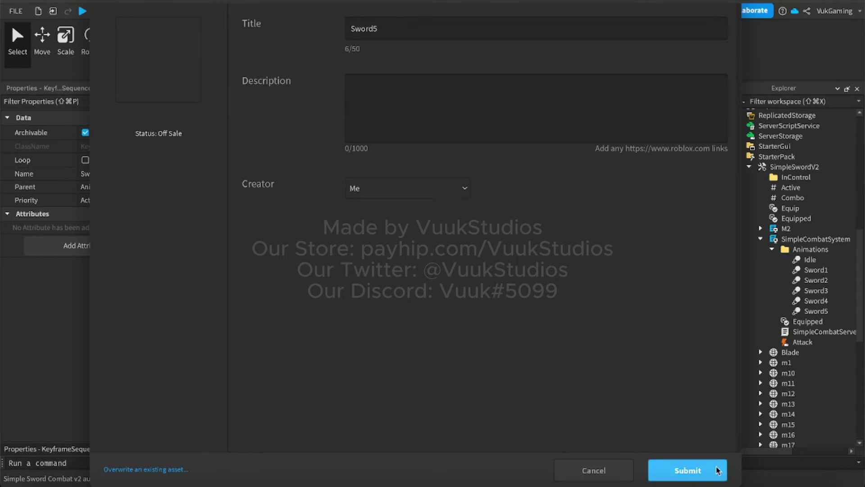
left_click(712, 470)
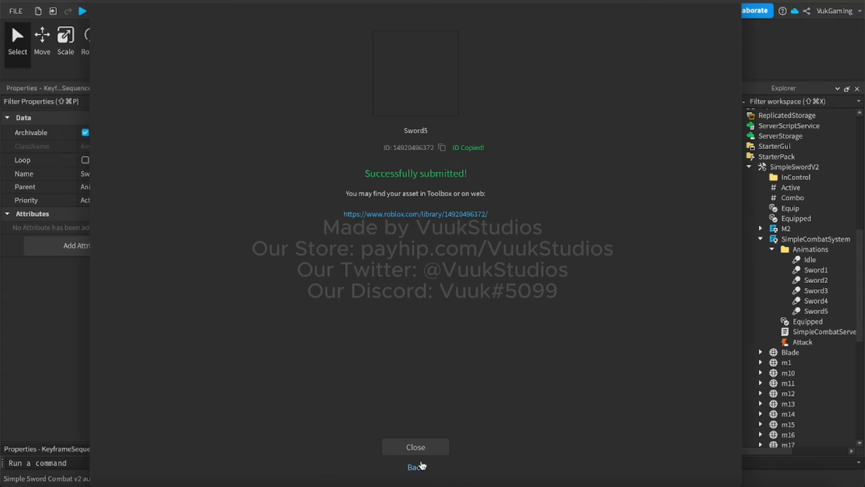
left_click(417, 448)
left_click(814, 311)
left_click(100, 146)
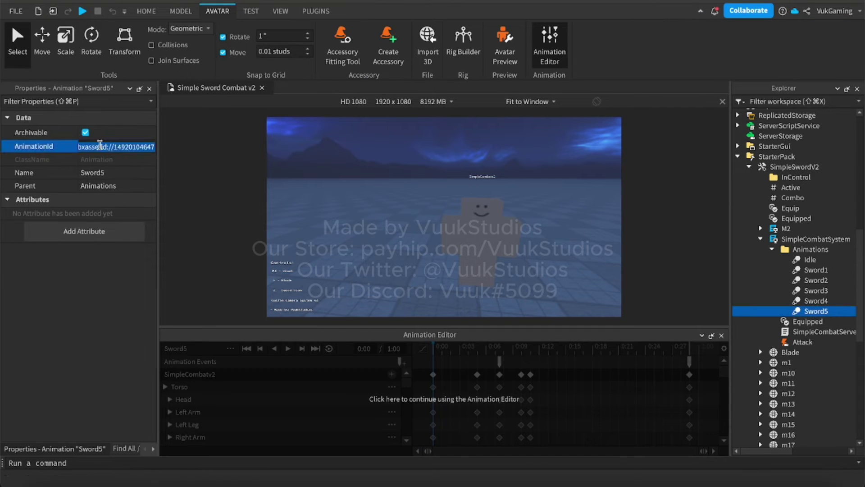
left_click(282, 425)
Load the Strike animation in the Animation Editor, publish it to Roblox and copy its asset ID
left_click(230, 348)
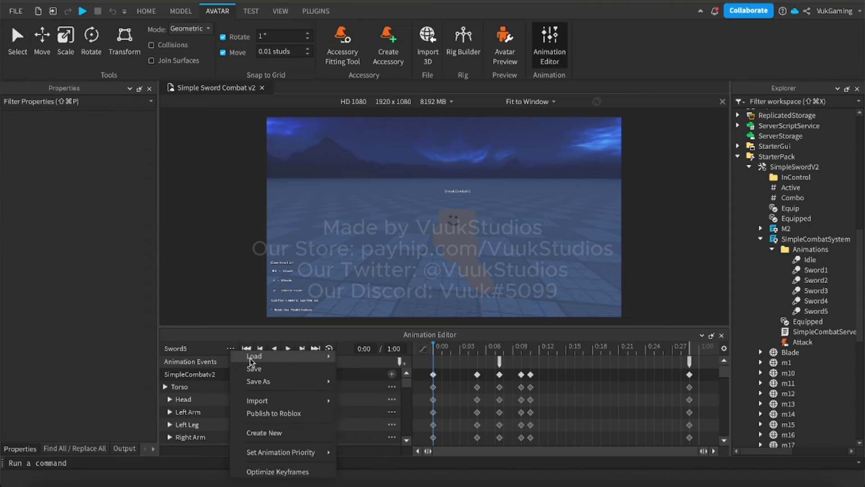
mouse_move(268, 361)
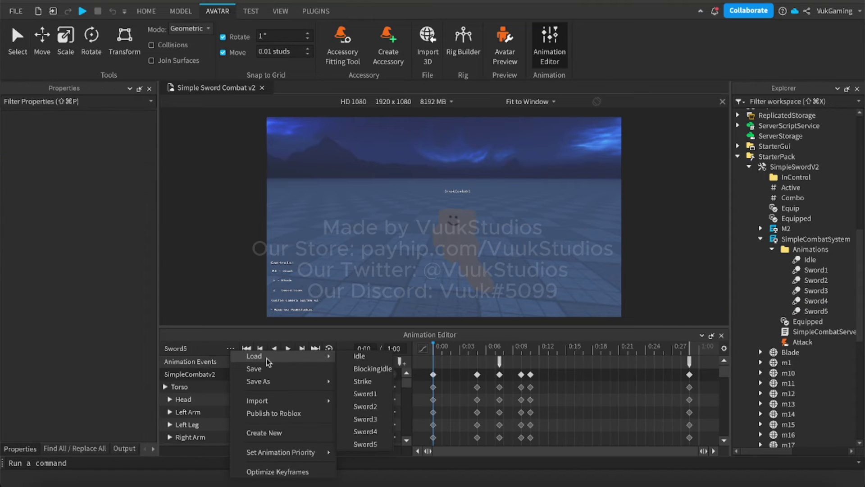
left_click(377, 383)
left_click(229, 349)
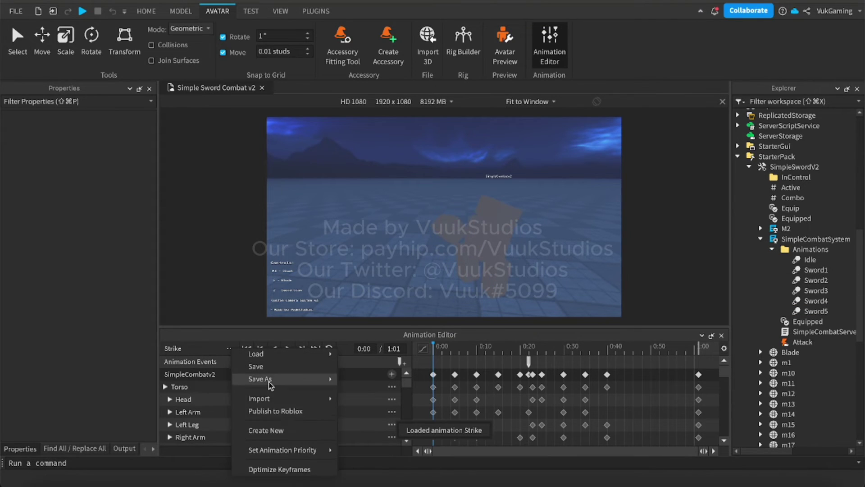
left_click(287, 413)
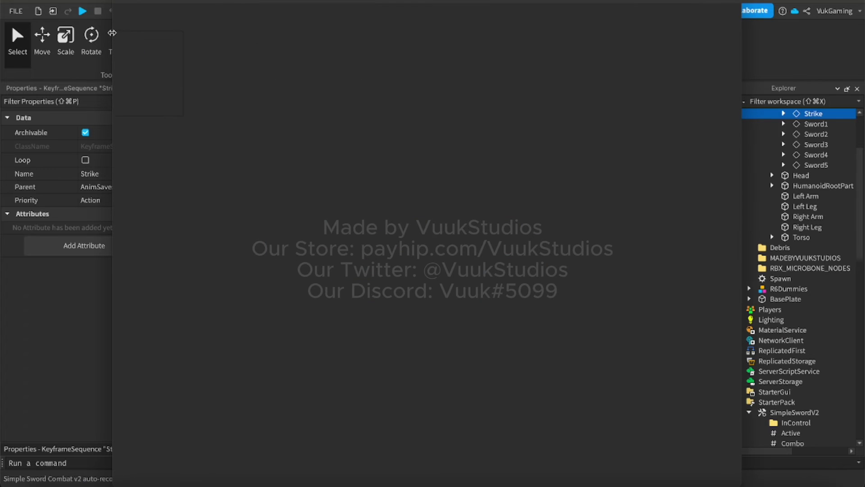
left_click(416, 446)
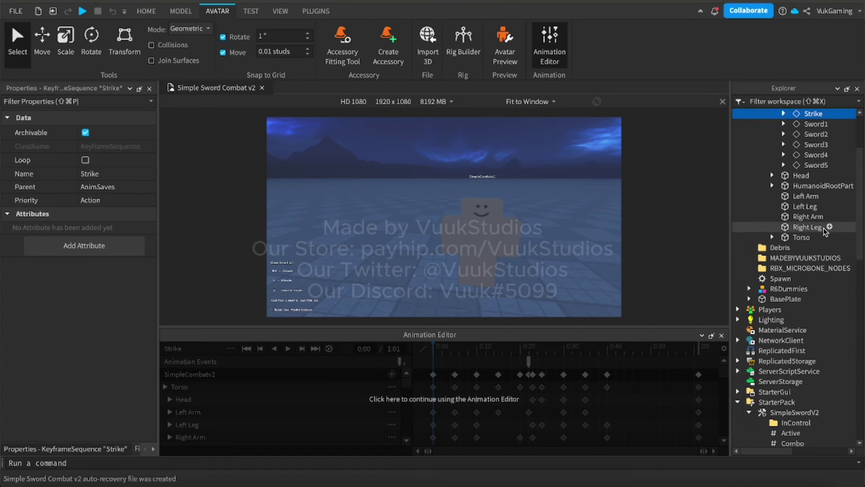
Expand M2 inside SimpleSwordV2 and replace the AnimationId of its Strike animation with the copied ID
scroll(818, 212, "up", 3)
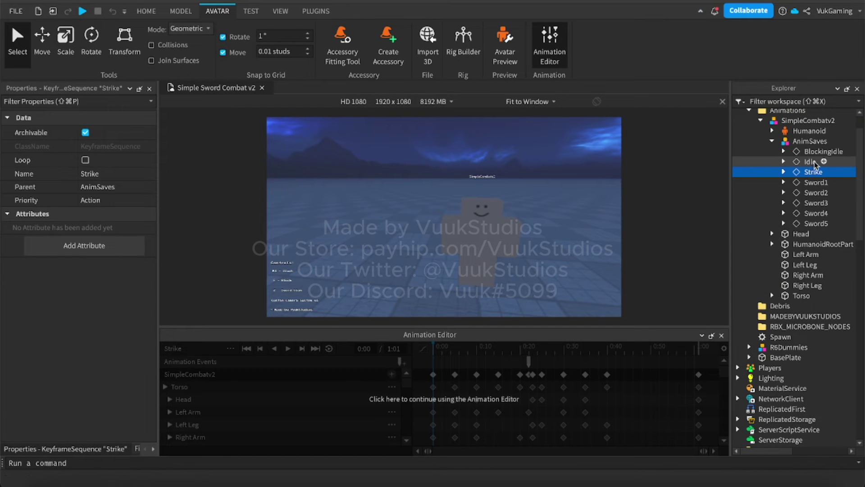
left_click(810, 162)
left_click(813, 171)
scroll(793, 247, "down", 10)
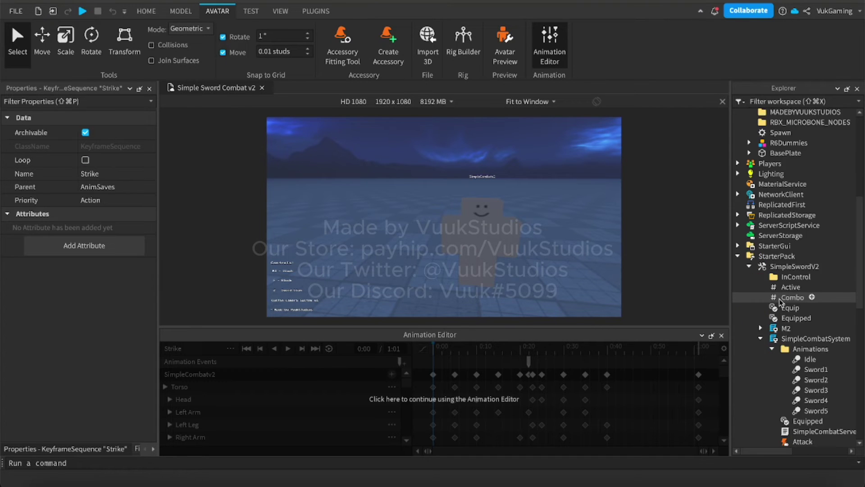
left_click(761, 211)
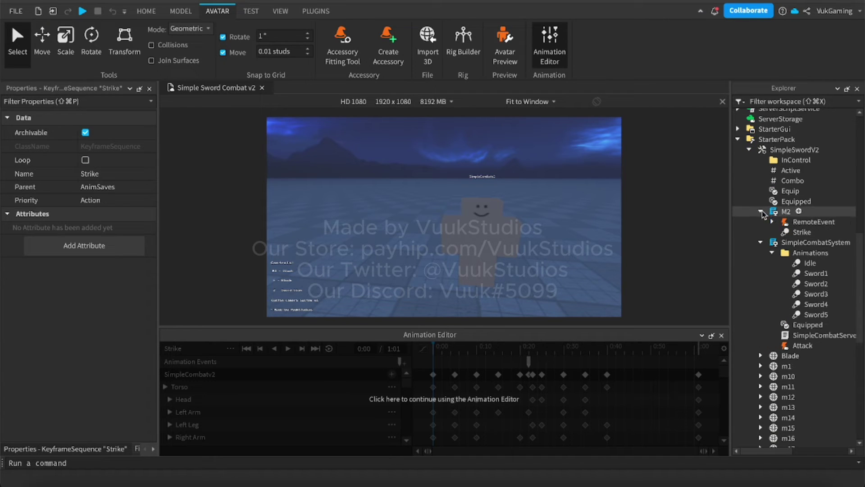
left_click(801, 232)
left_click(134, 148)
key("super+v")
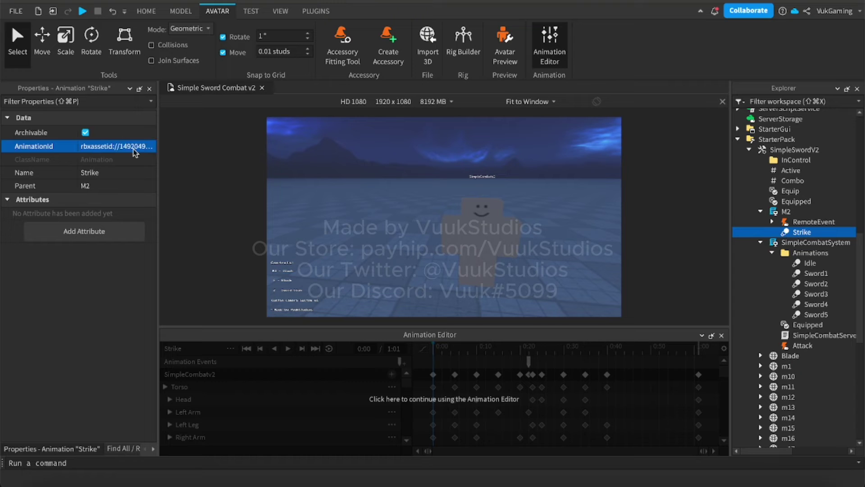
Load the Idle animation in the Animation Editor, publish it to Roblox and copy its asset ID
left_click(311, 390)
left_click(230, 348)
mouse_move(276, 356)
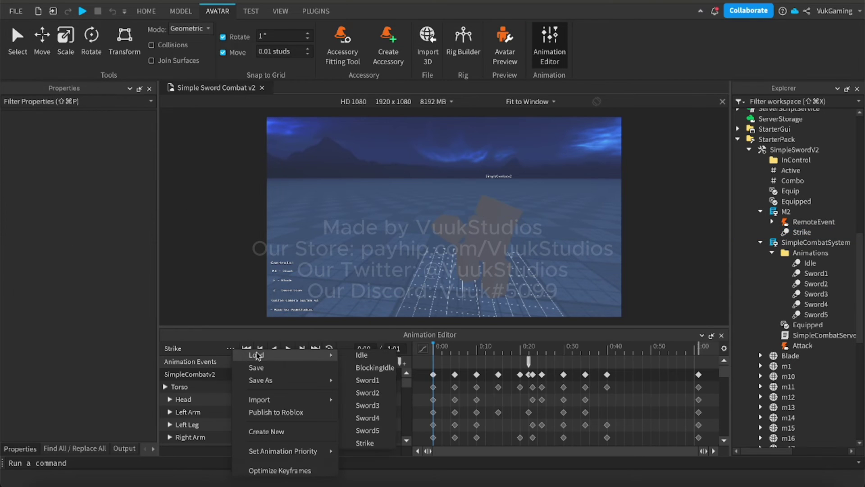
left_click(368, 358)
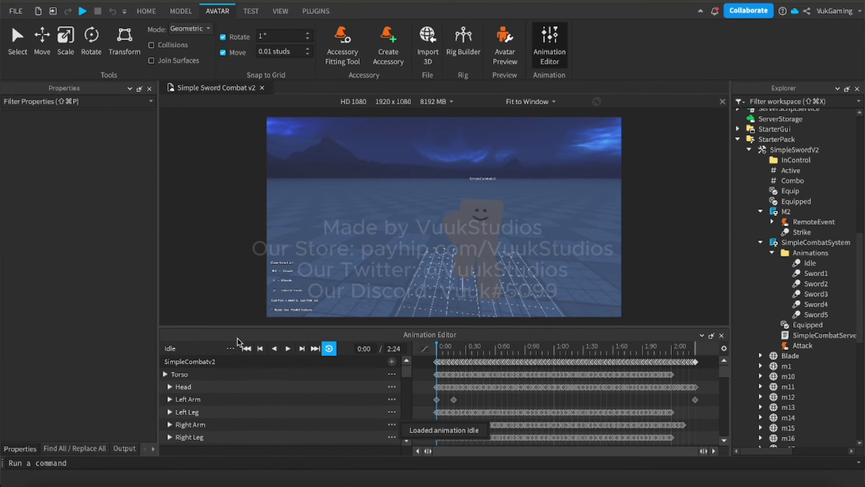
left_click(230, 348)
left_click(286, 409)
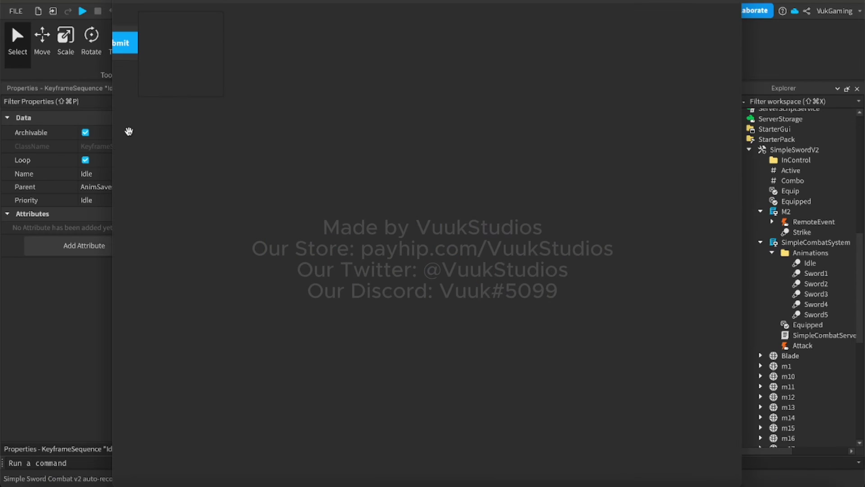
left_click_drag(115, 40, 79, 43)
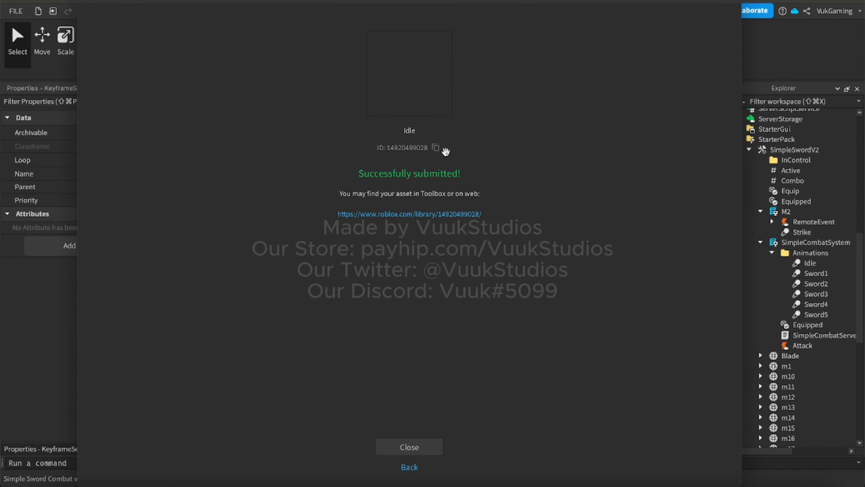
left_click(409, 446)
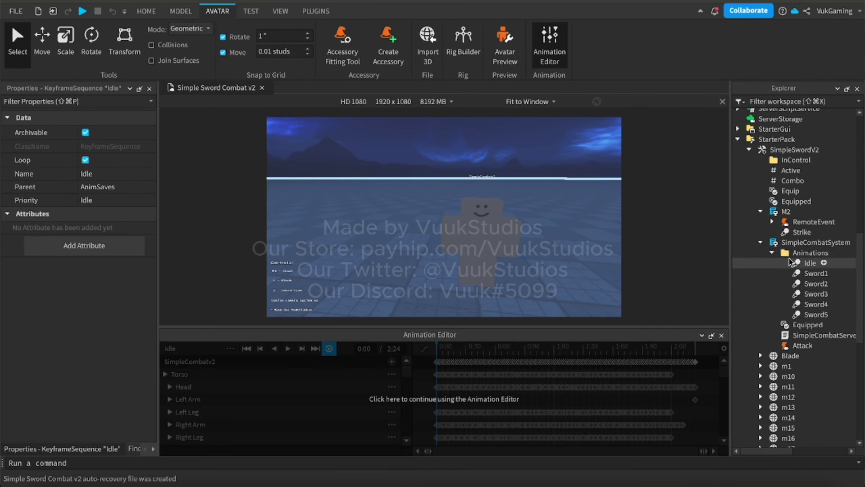
Replace the AnimationId of Idle in SimpleCombatSystem's Animations folder with the copied ID
left_click(810, 262)
left_click(108, 145)
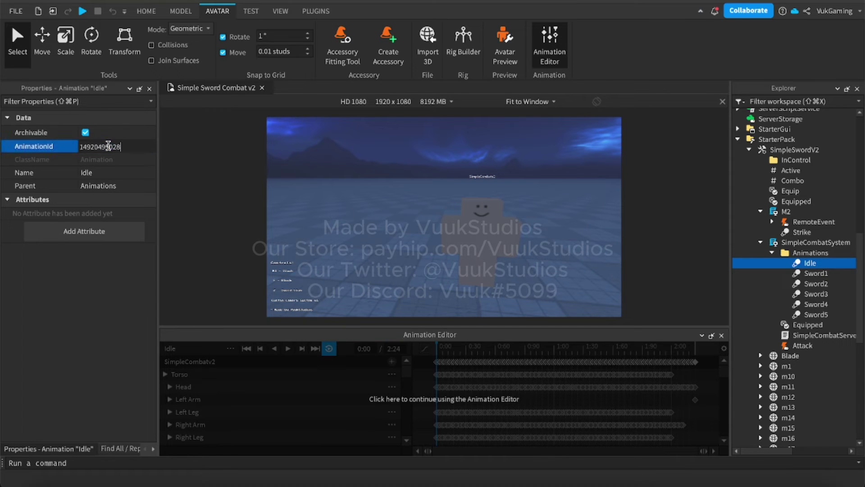
key("Return")
Load the BlockingIdle animation in the Animation Editor, publish it to Roblox and copy its asset ID
left_click(225, 360)
left_click(230, 348)
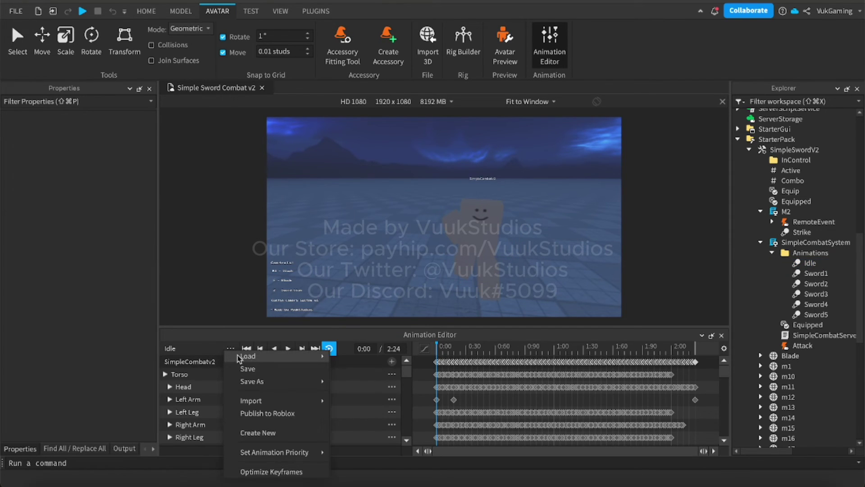
mouse_move(239, 359)
left_click(352, 356)
left_click(230, 349)
left_click(270, 412)
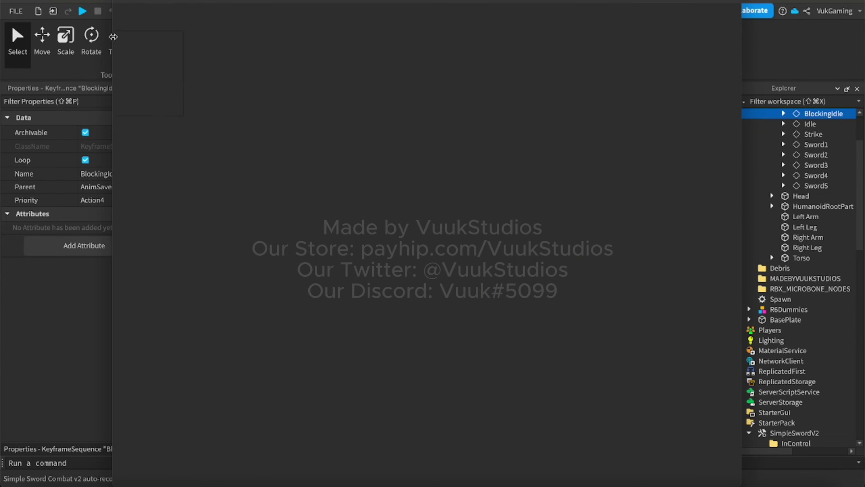
left_click(410, 447)
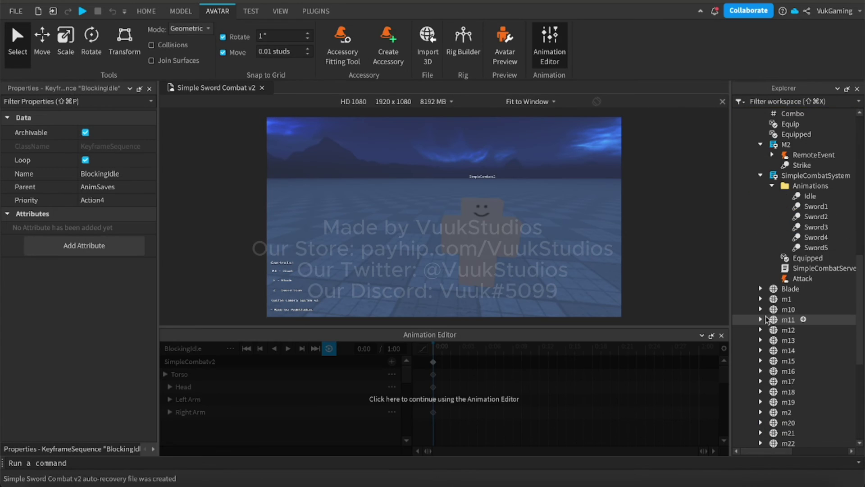
Replace the AnimationId of BlockingIdle under the Constraint script in StarterPlayer's StarterCharacterScripts with the copied ID
scroll(777, 305, "down", 10)
left_click(739, 411)
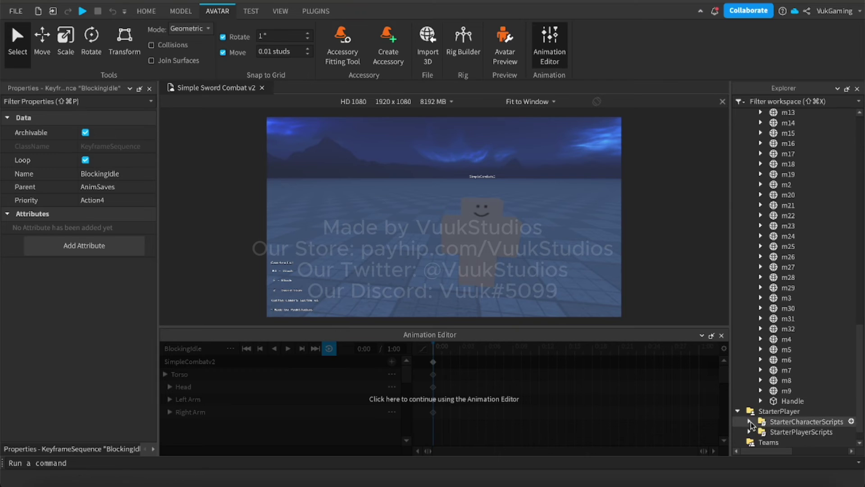
left_click(749, 421)
scroll(750, 421, "down", 4)
left_click(760, 329)
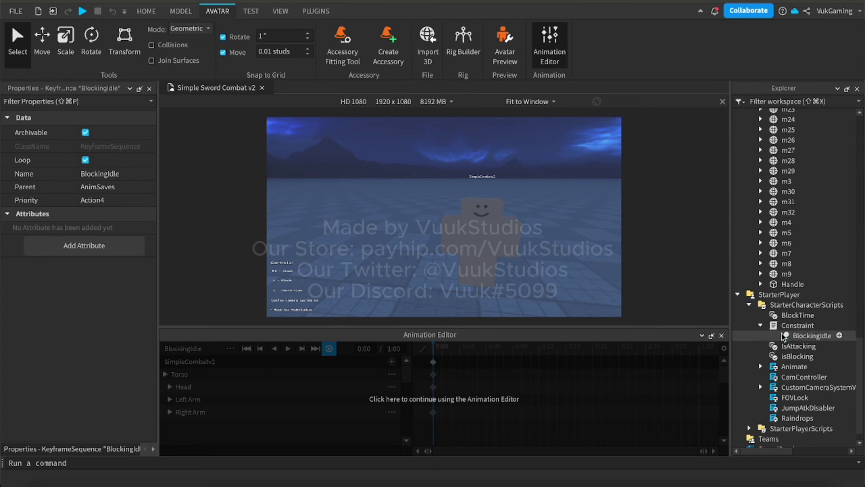
left_click(783, 336)
left_click(111, 144)
key("super+v")
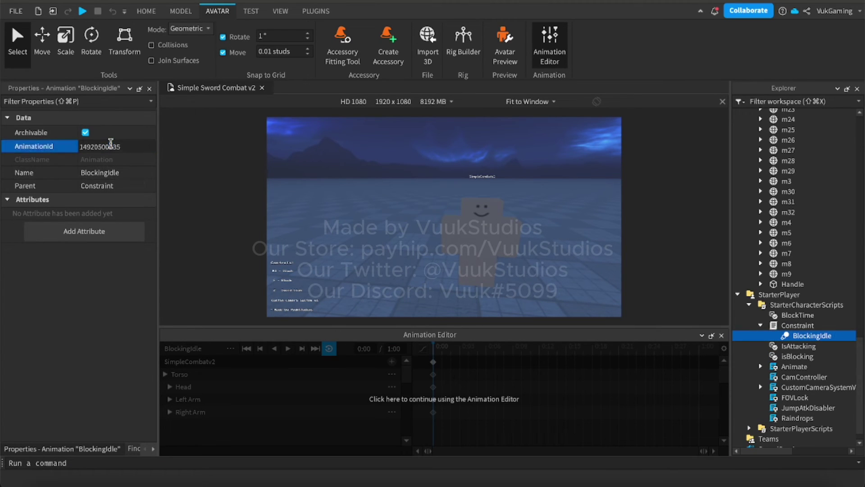
key("Return")
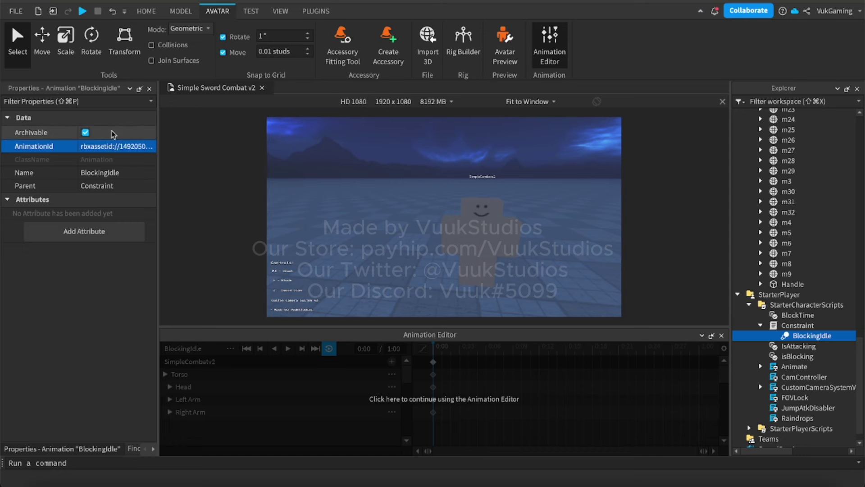
Close the Animation Editor, clear the selection and start a playtest of the place
left_click(722, 337)
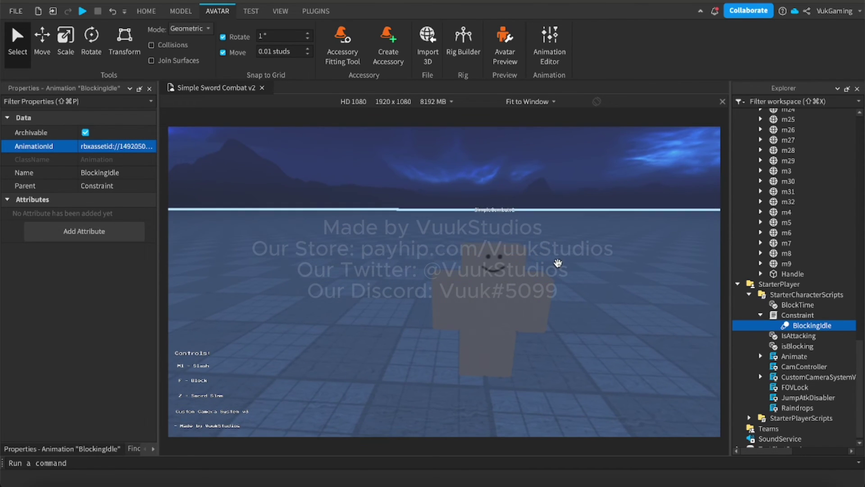
left_click(569, 187)
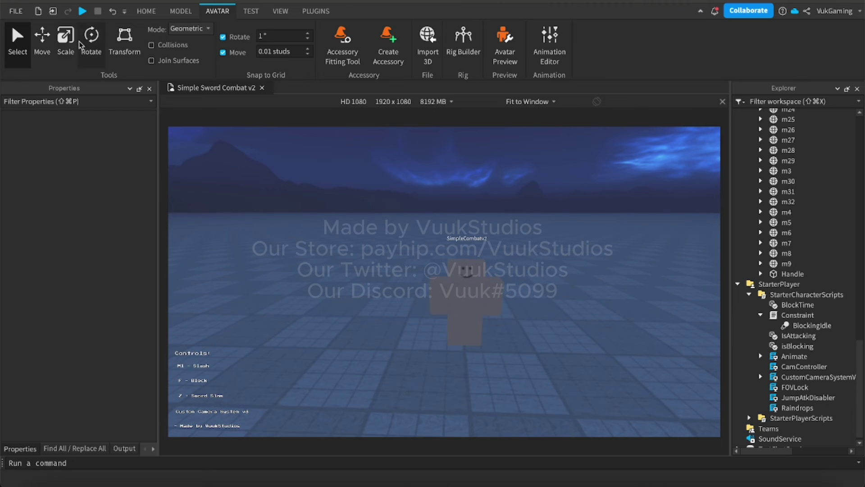
left_click(83, 12)
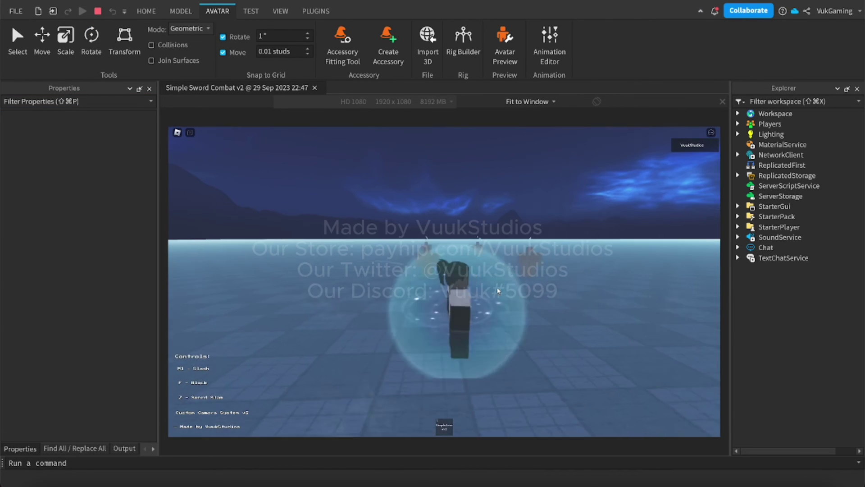
Equip the sword in the playtest and test the slash combo on a dummy
key("1")
left_click(508, 279)
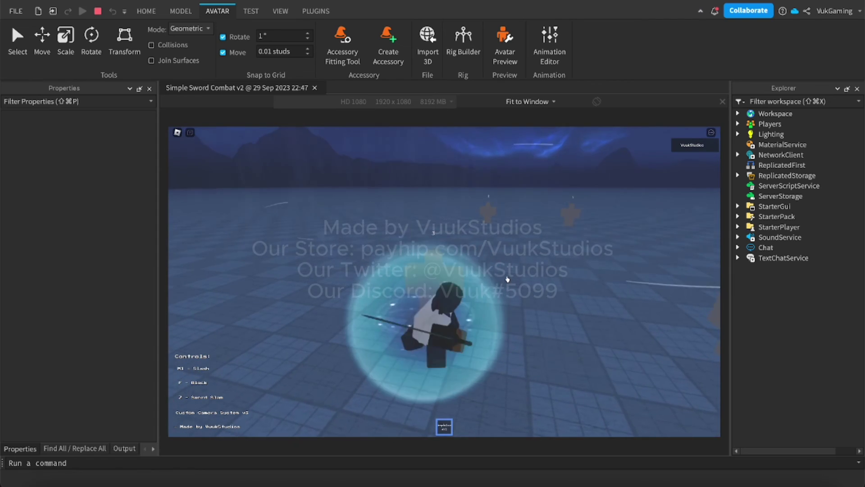
left_click(444, 282)
left_click(445, 281)
left_click(445, 281)
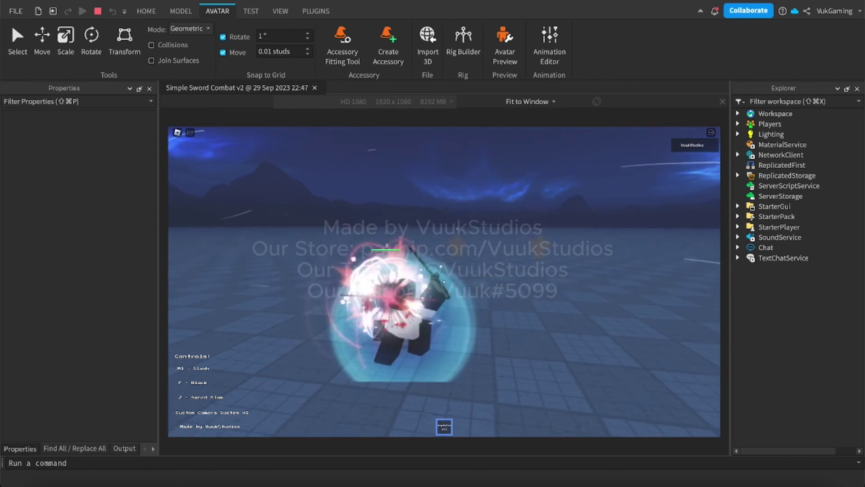
left_click(445, 281)
Test the block and the sword slam near the dummies, moving the character around between attacks
key("s")
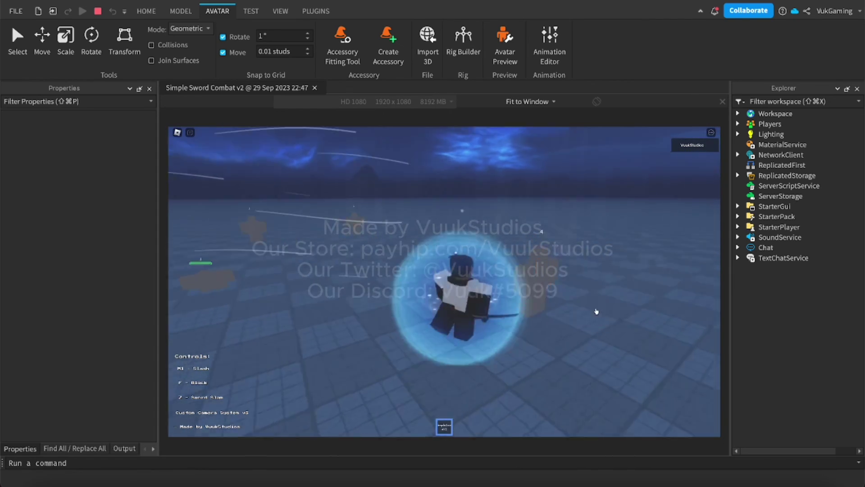
key("f")
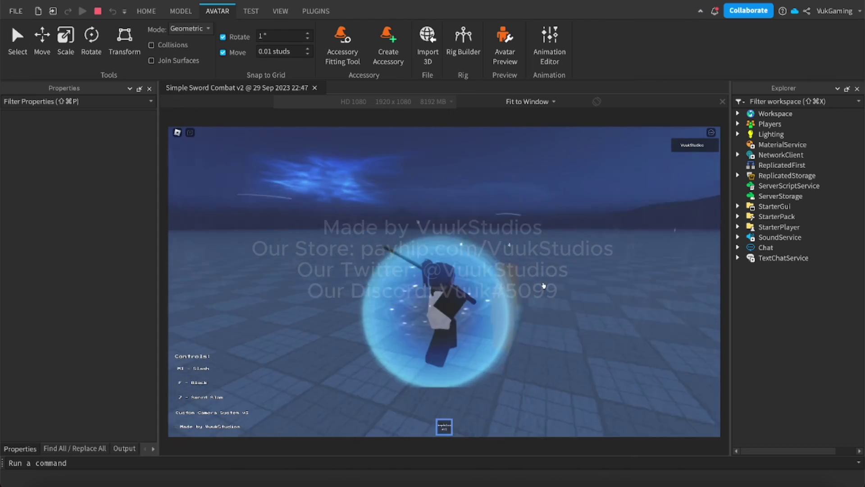
left_click(543, 285)
key("z")
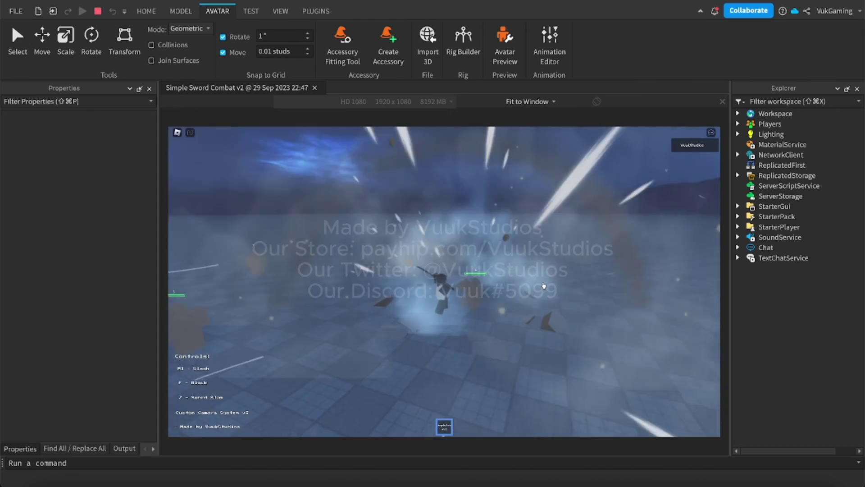
key("s")
left_click(555, 296)
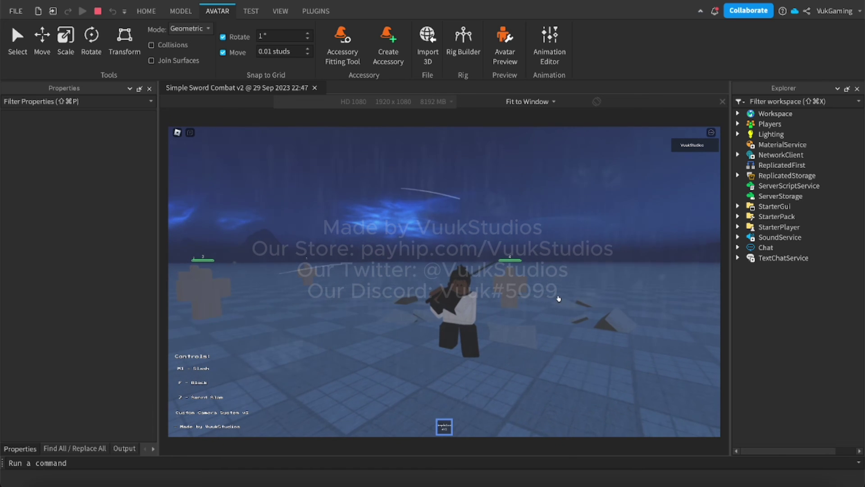